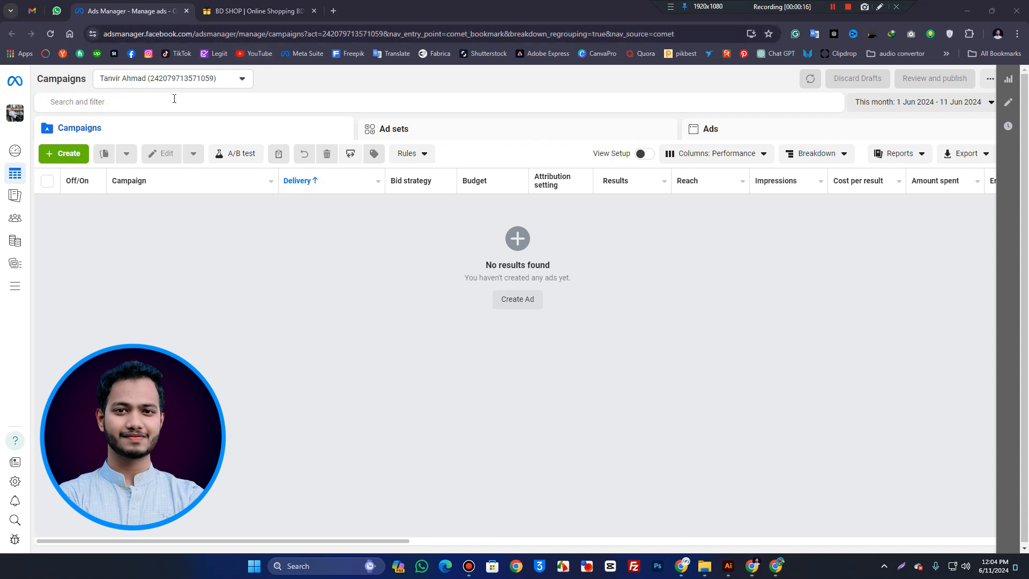
Create a new auction campaign with the Awareness objective
click(60, 155)
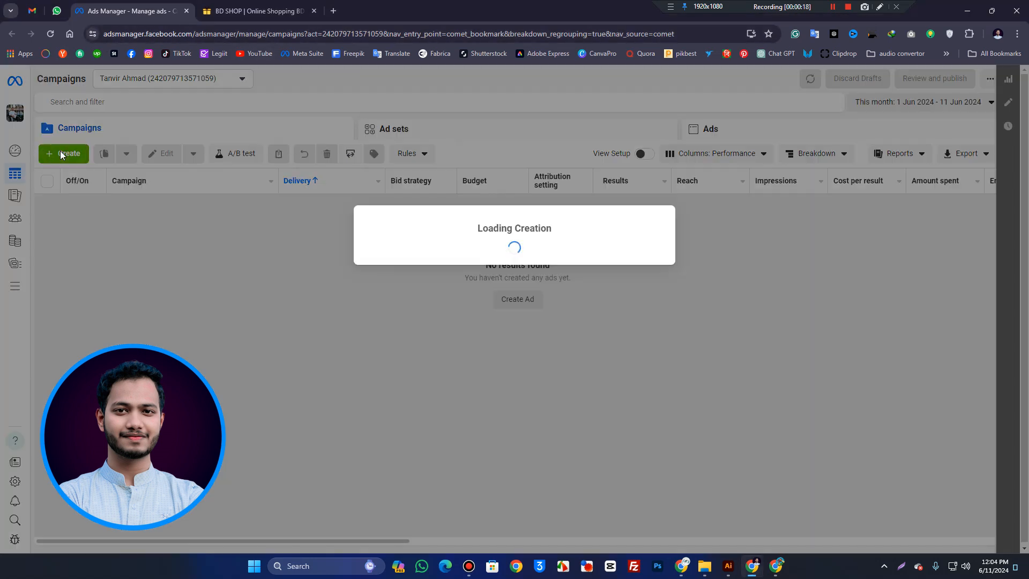
click(434, 225)
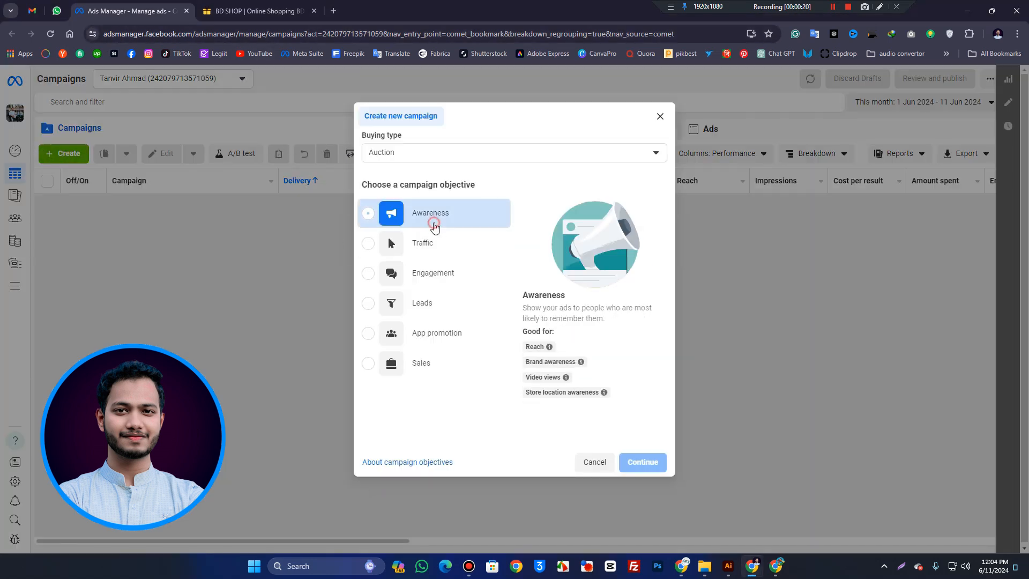
click(649, 461)
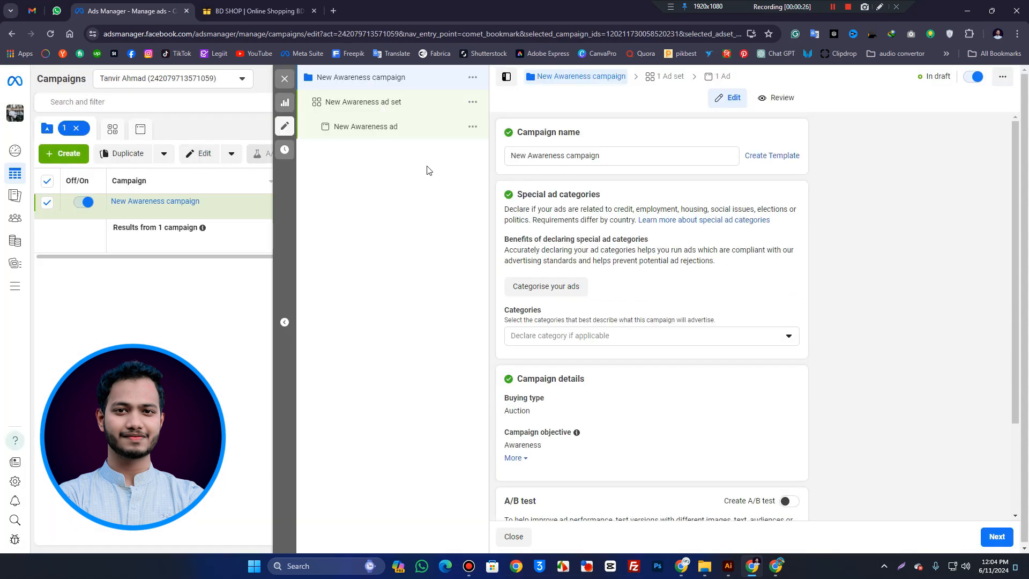
Look through the campaign and New Awareness ad set settings, and open the New Awareness ad for editing
scroll(638, 233, down, 2)
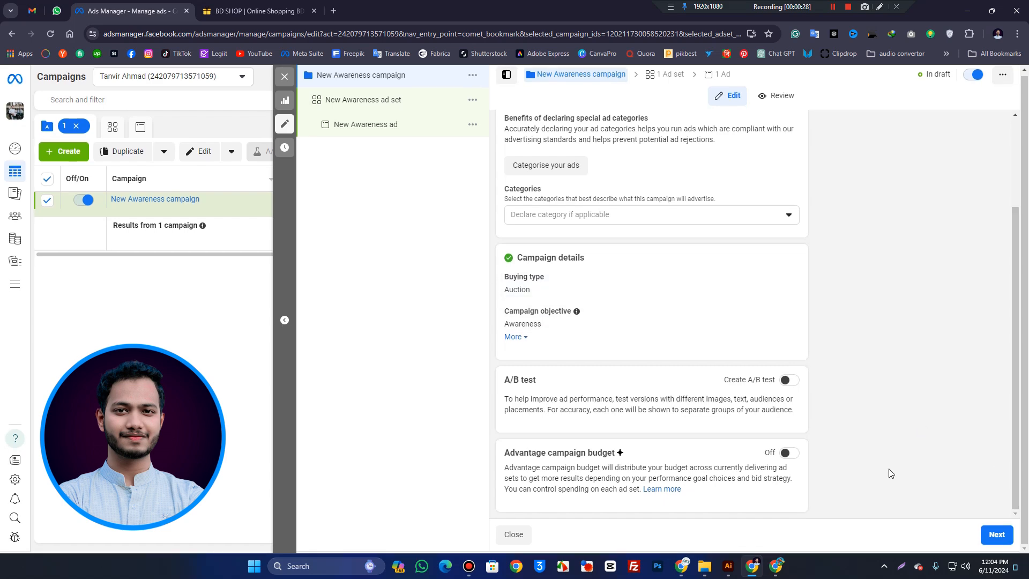
click(345, 102)
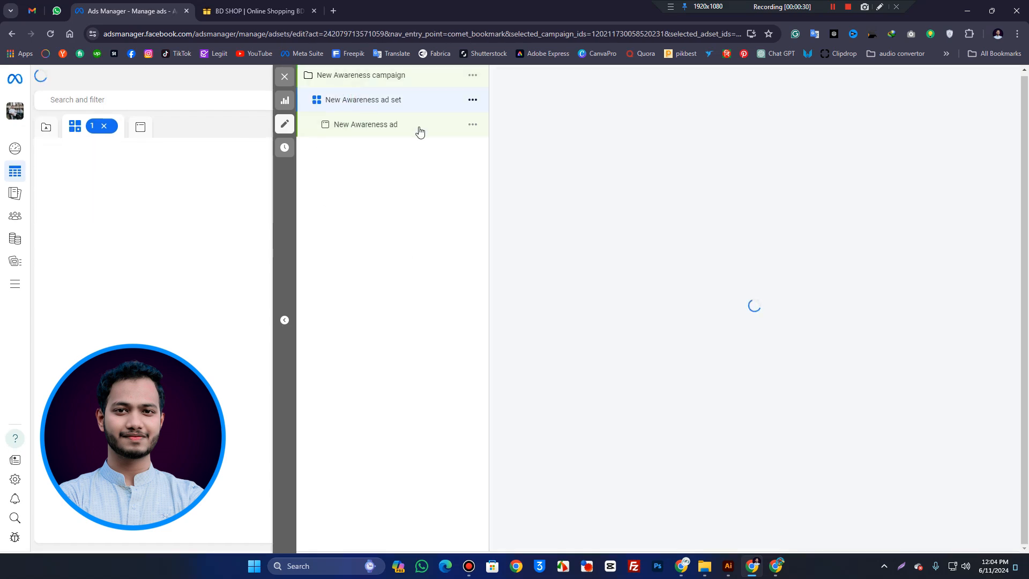
scroll(625, 351, down, 10)
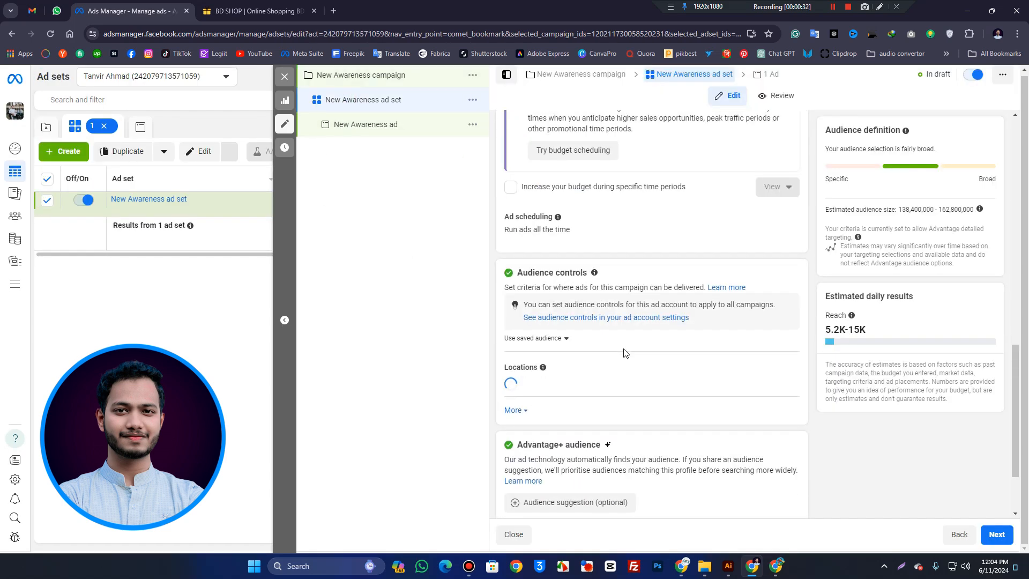
click(367, 134)
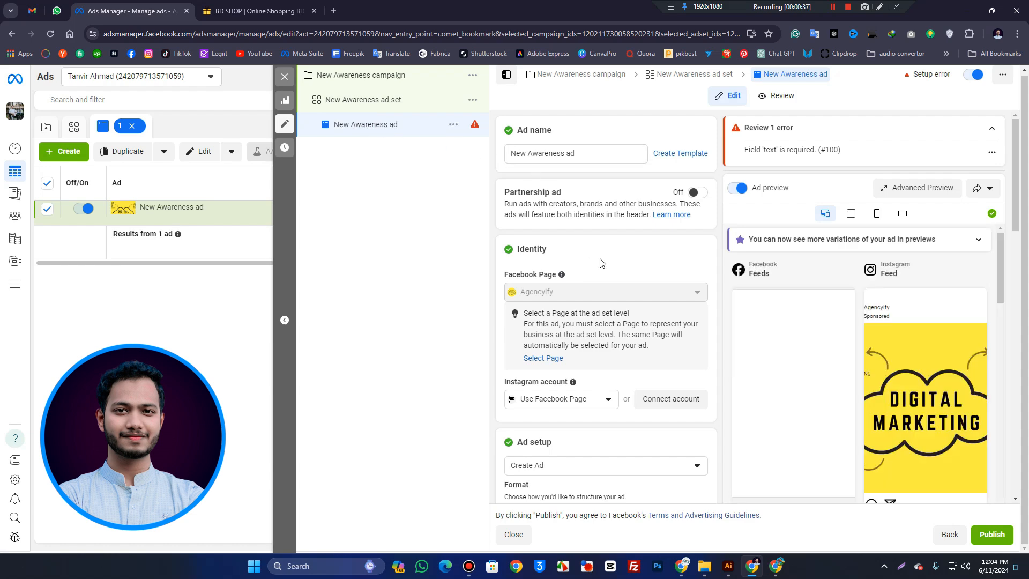
Keep Create Ad as the ad setup, set the ad format to Carousel, and bring up the carousel cards section
scroll(605, 276, down, 2)
scroll(591, 284, down, 4)
scroll(568, 225, up, 2)
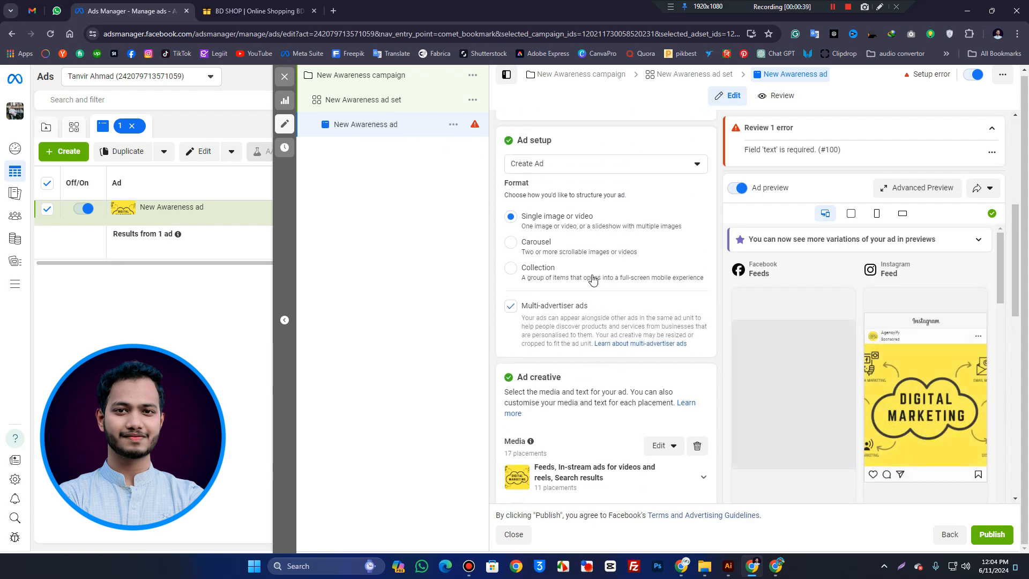
click(563, 200)
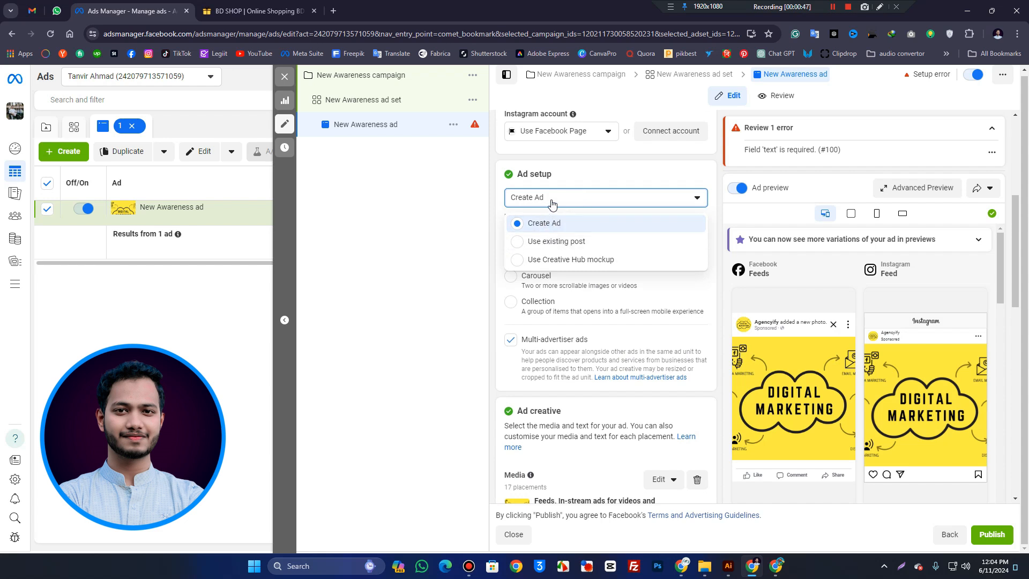
click(570, 228)
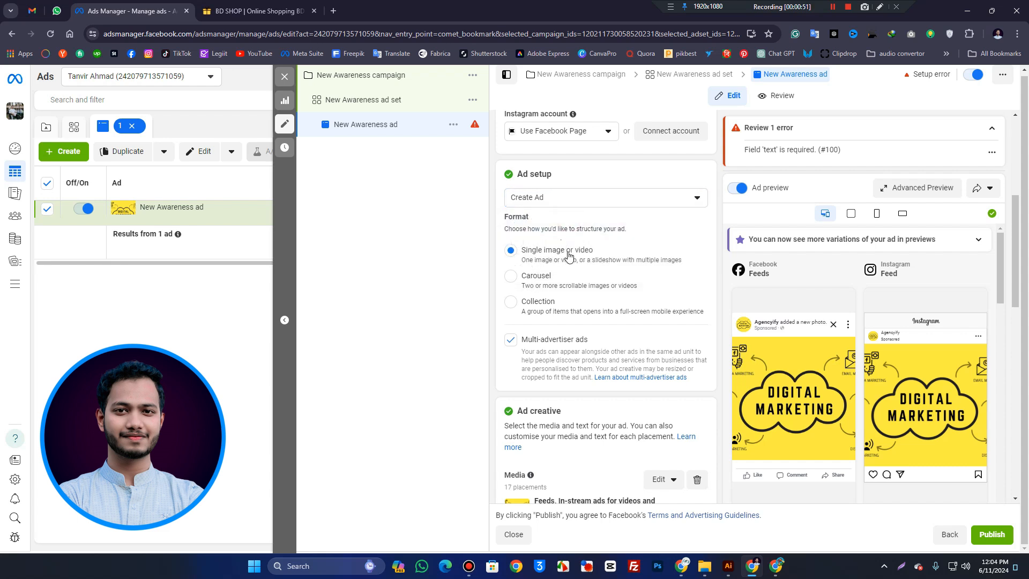
click(527, 283)
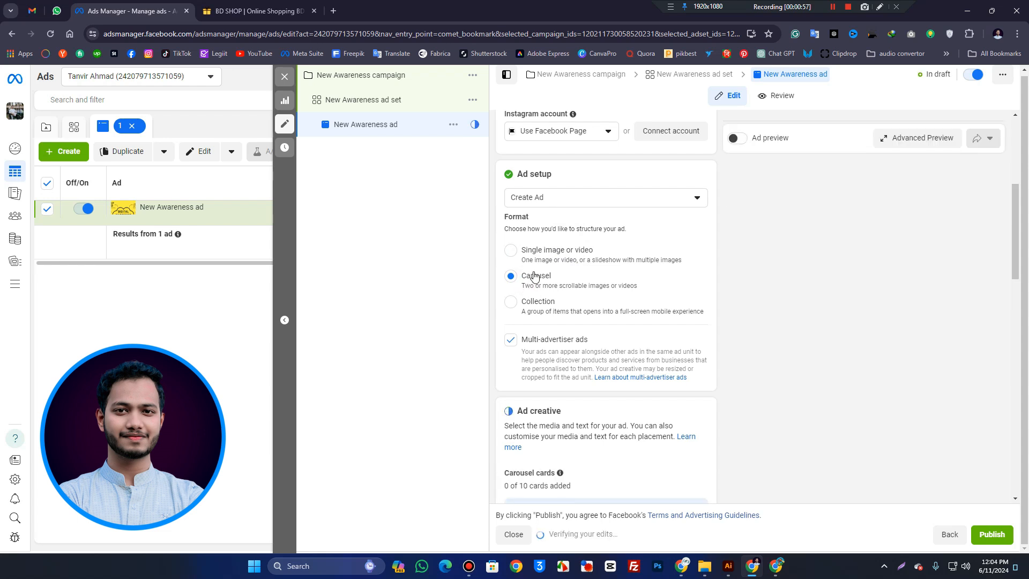
scroll(539, 290, down, 4)
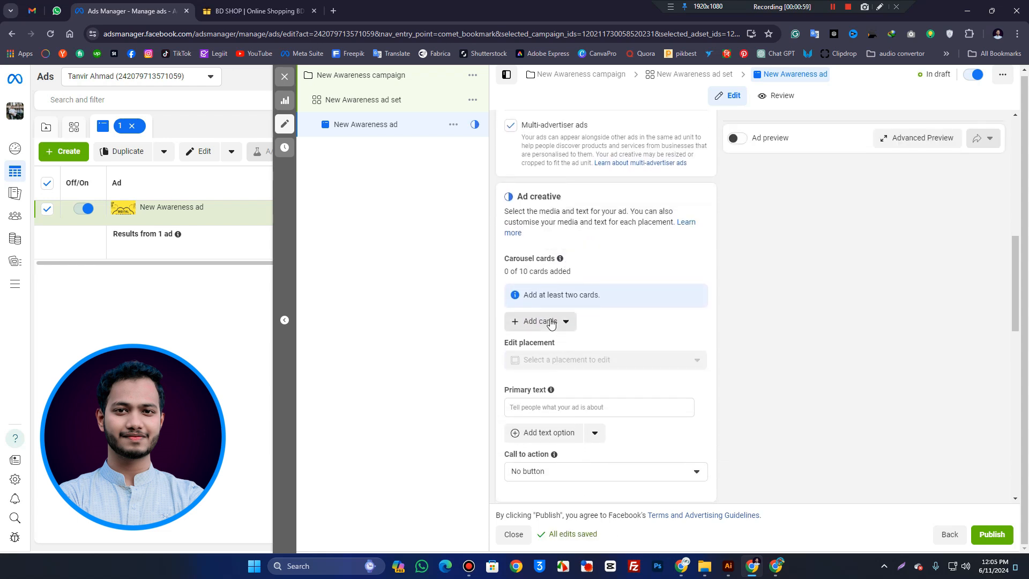
Search Google Images for "carousel ads facebook" in a new tab and view the Blue Frog Marketing, Medium and Pinterest examples
click(335, 11)
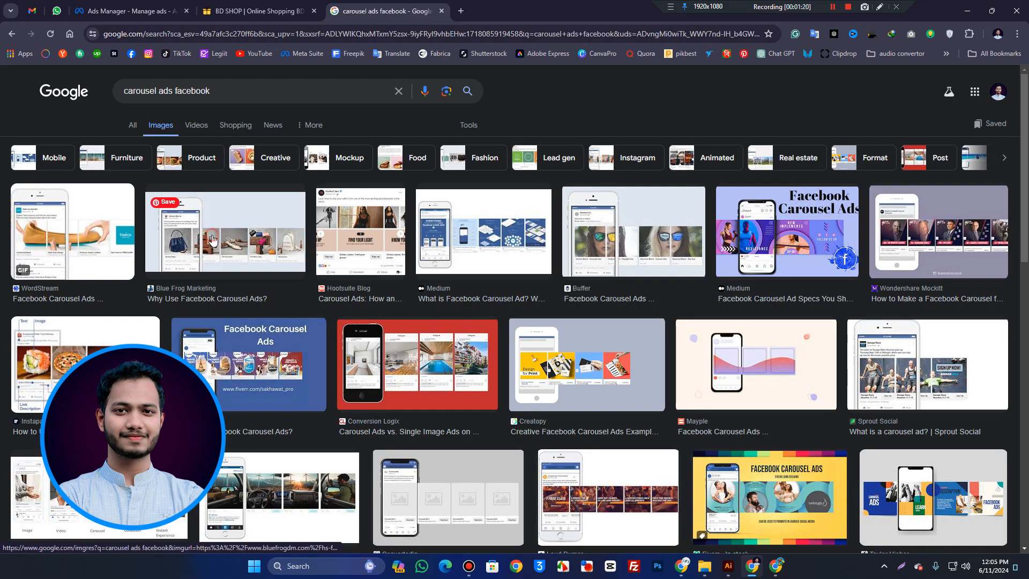
click(213, 239)
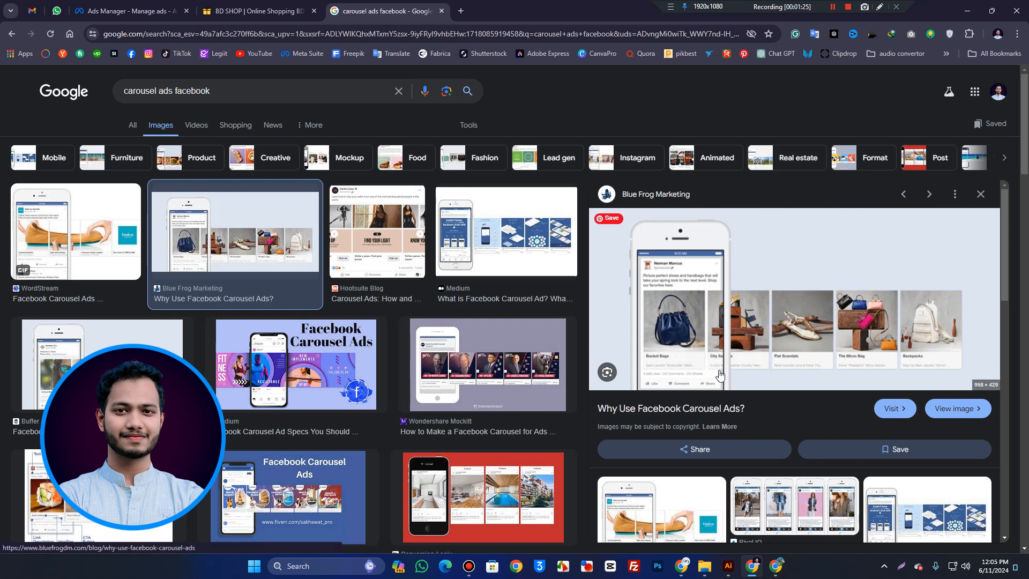
scroll(723, 380, down, 2)
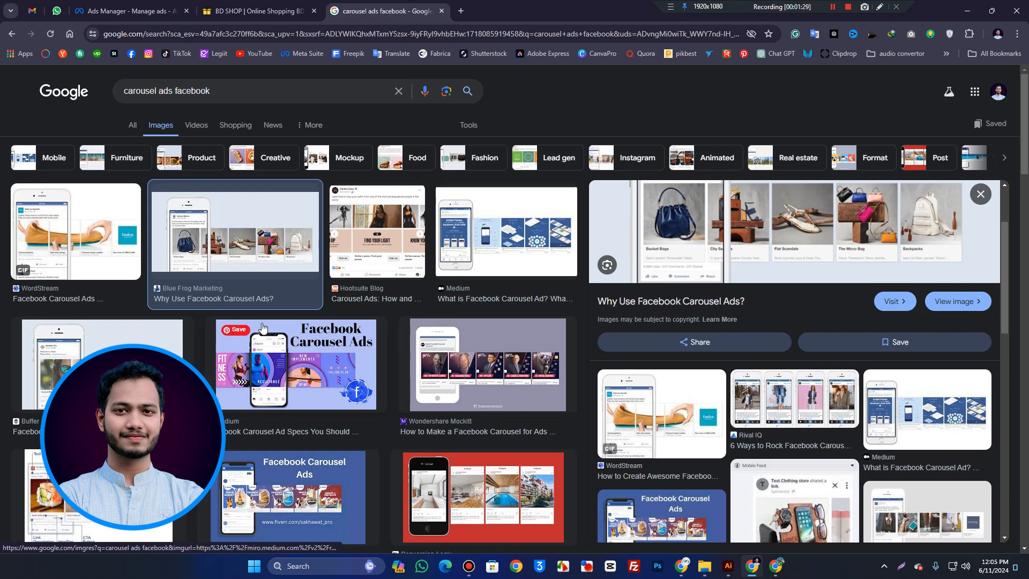
click(494, 258)
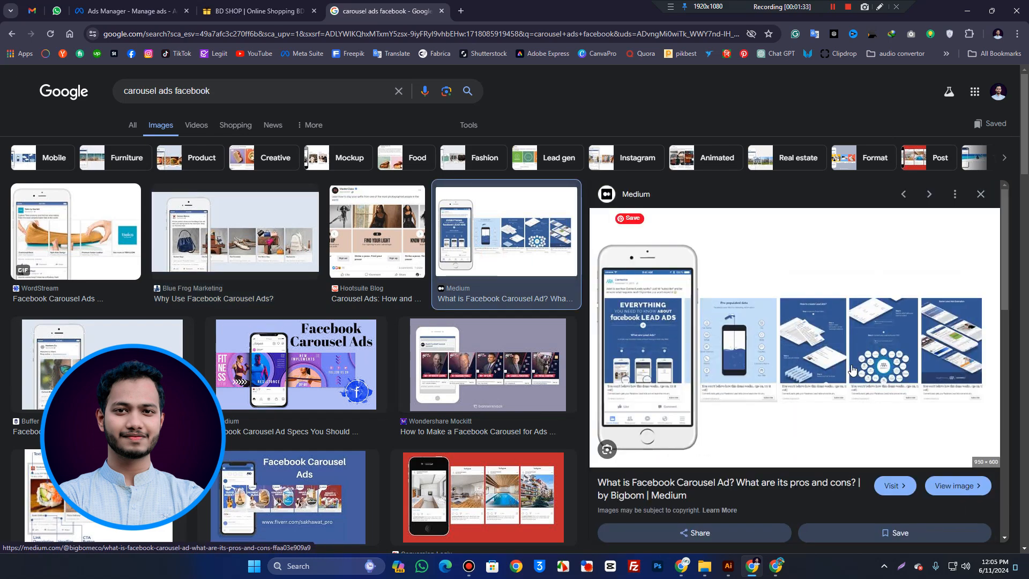
scroll(852, 369, down, 10)
click(811, 341)
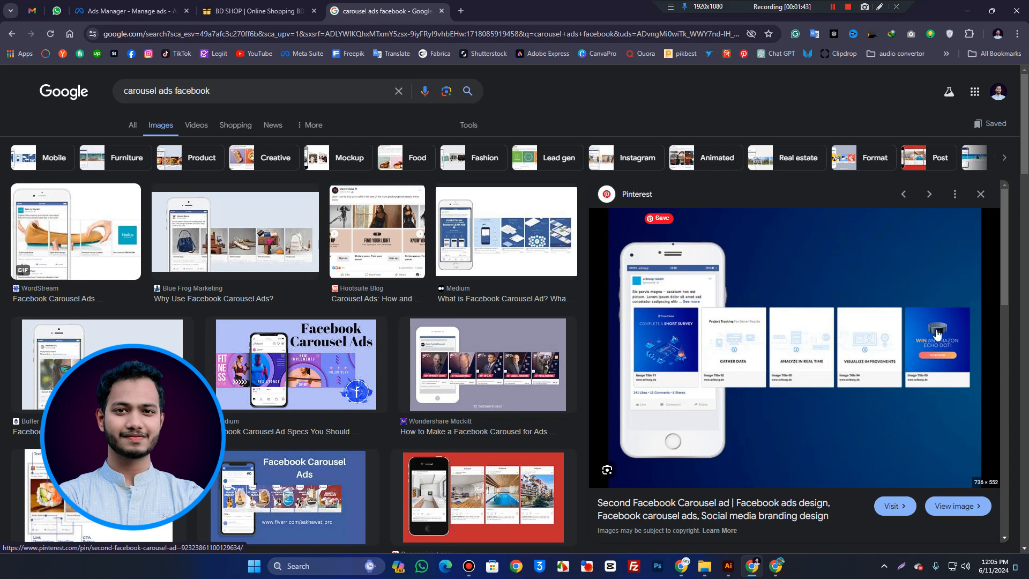
Examine the LinkedIn "Why Use Facebook Carousel Ads?" example and its related images, and return to Ads Manager
scroll(310, 397, down, 3)
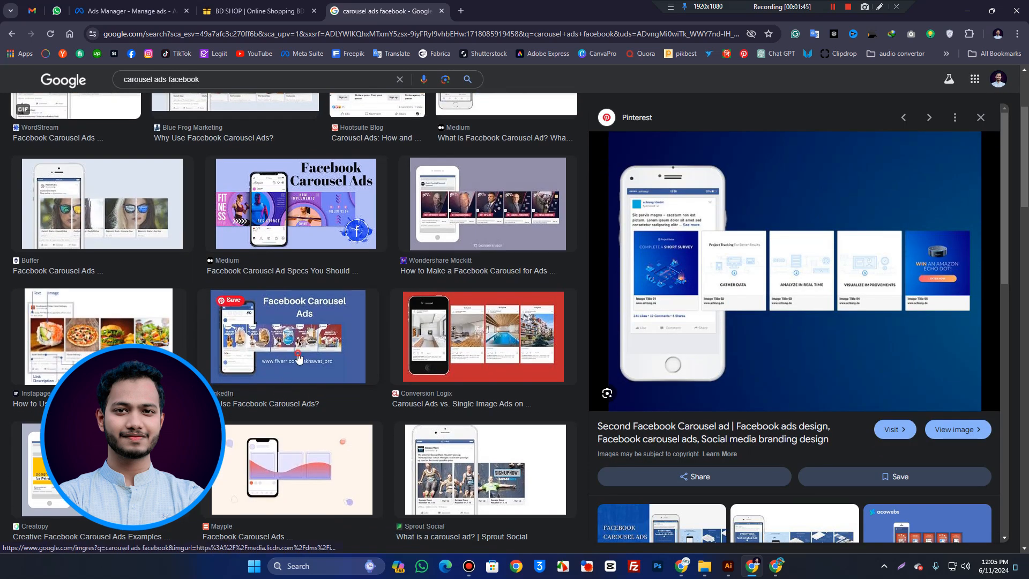
click(310, 397)
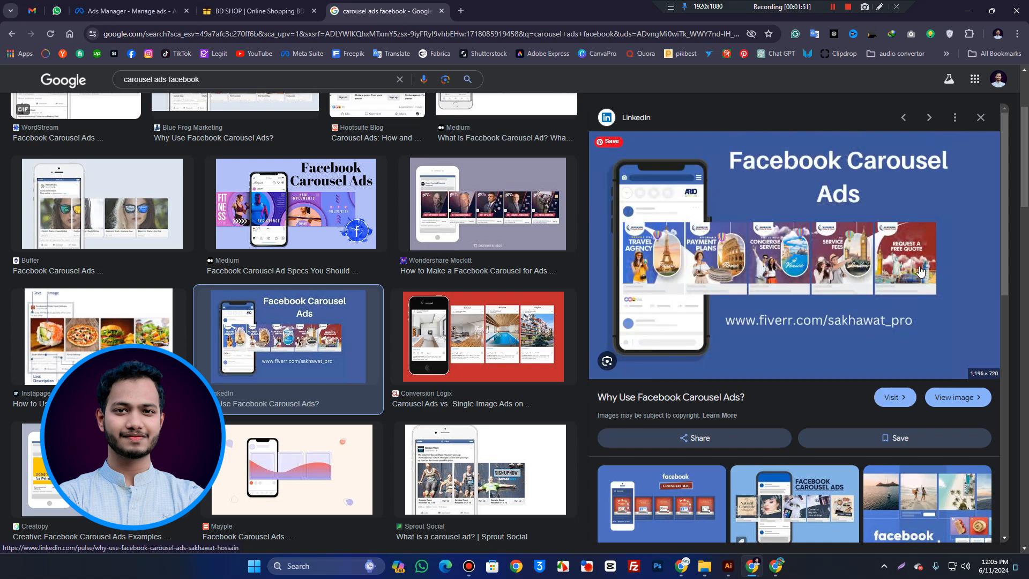
scroll(920, 272, down, 6)
scroll(331, 336, down, 1)
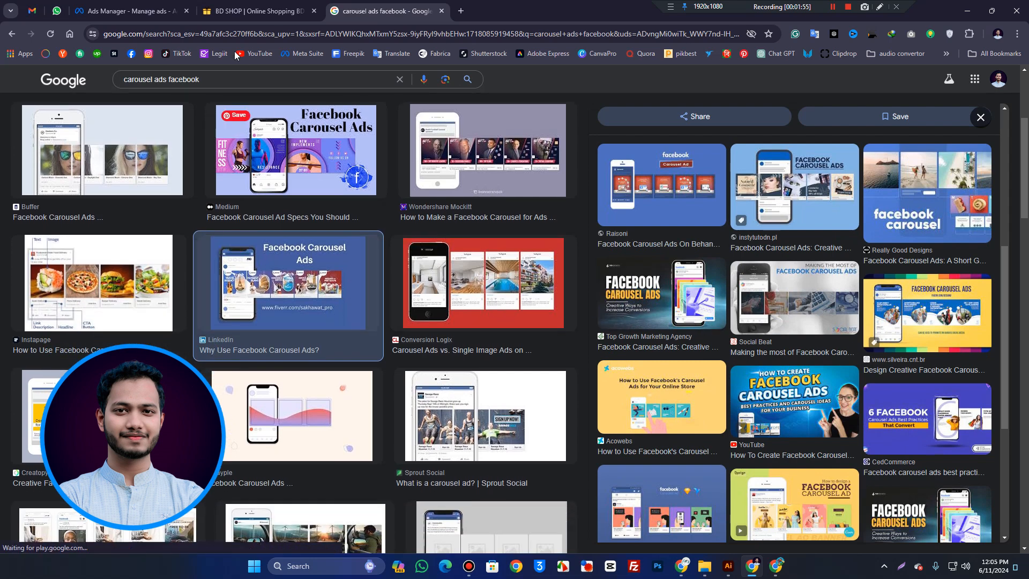
scroll(729, 308, up, 3)
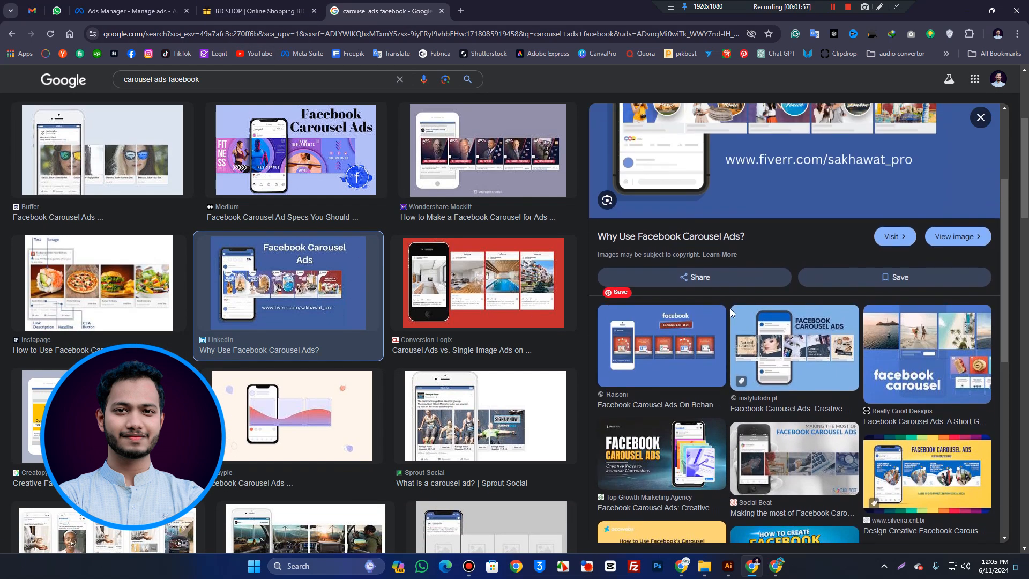
scroll(729, 307, up, 3)
scroll(815, 315, down, 1)
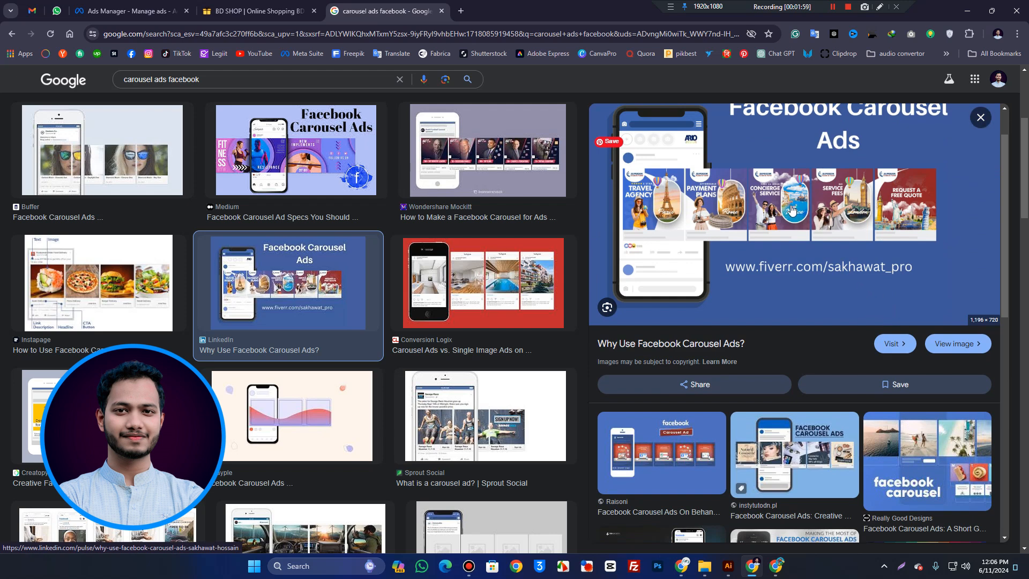
scroll(726, 292, up, 1)
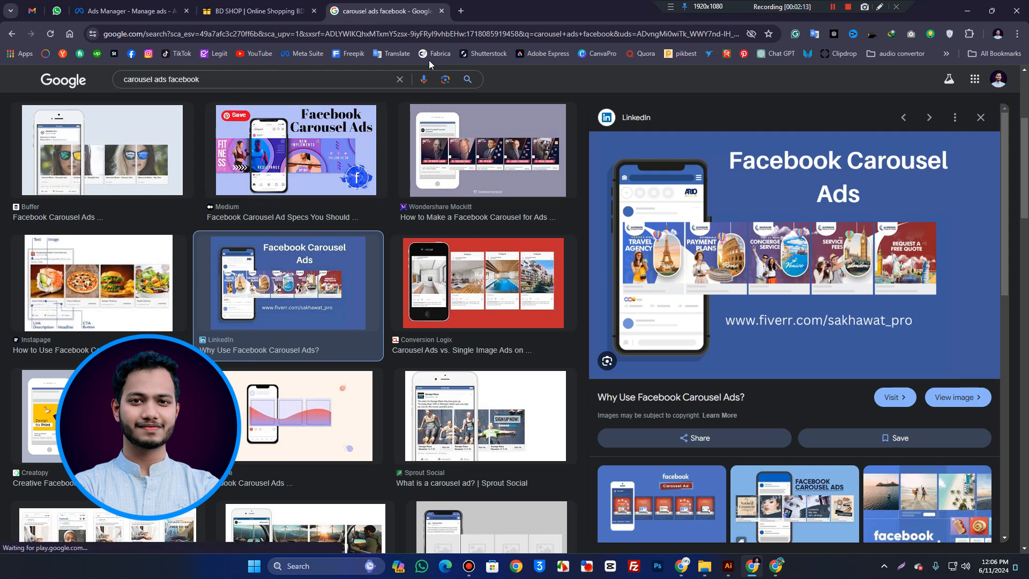
click(152, 6)
click(469, 293)
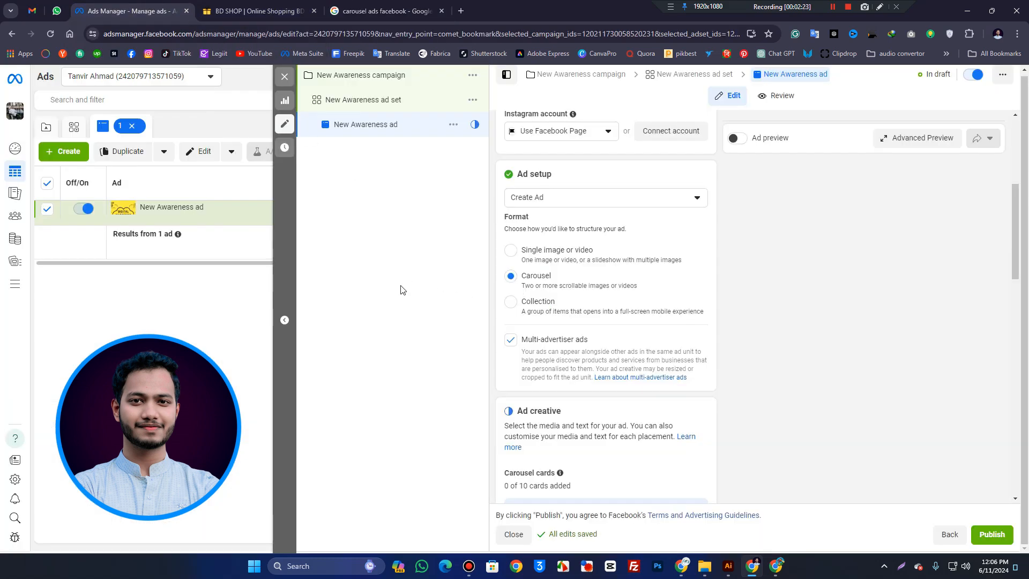
Switch to the BD SHOP site and open the six products in the first Deals Of The Day row in separate tabs
click(270, 6)
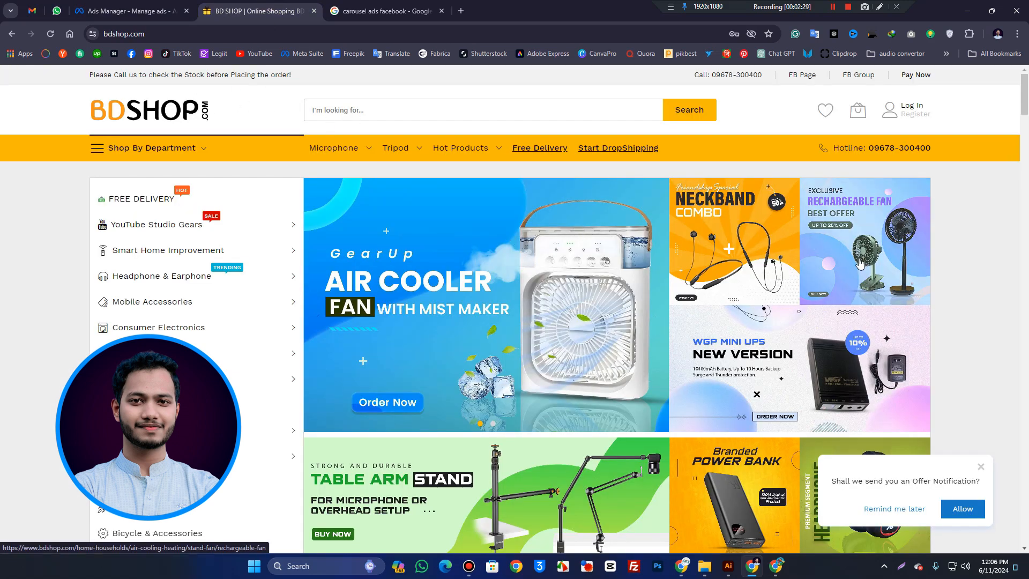
scroll(860, 263, down, 10)
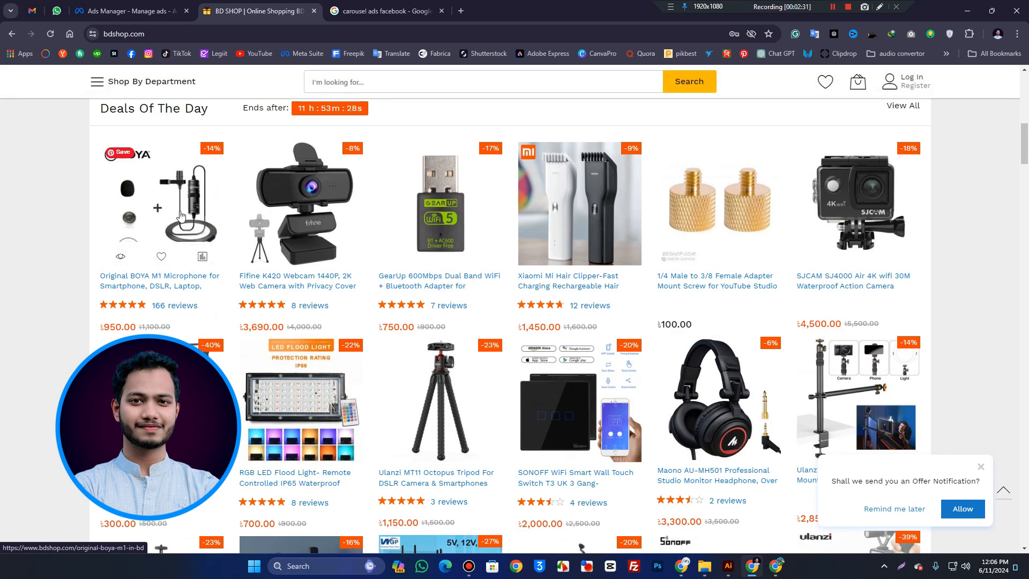
middle_click(171, 203)
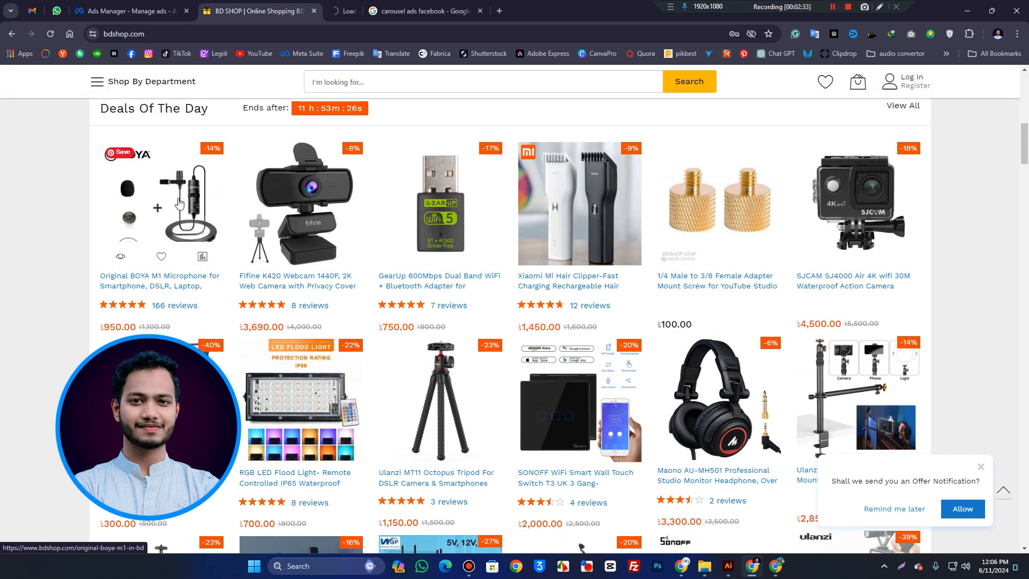
middle_click(356, 217)
middle_click(435, 220)
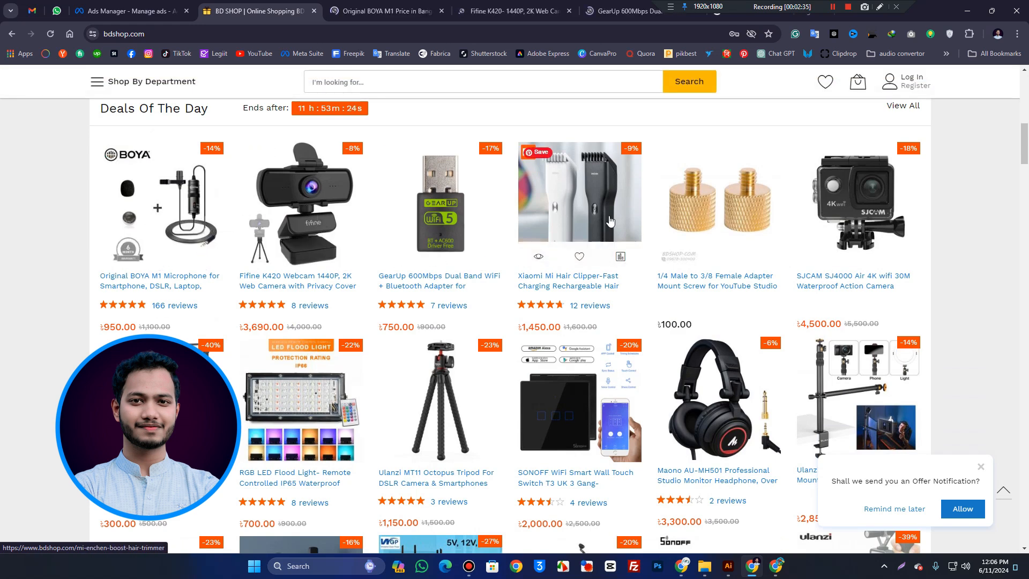
middle_click(579, 214)
middle_click(718, 214)
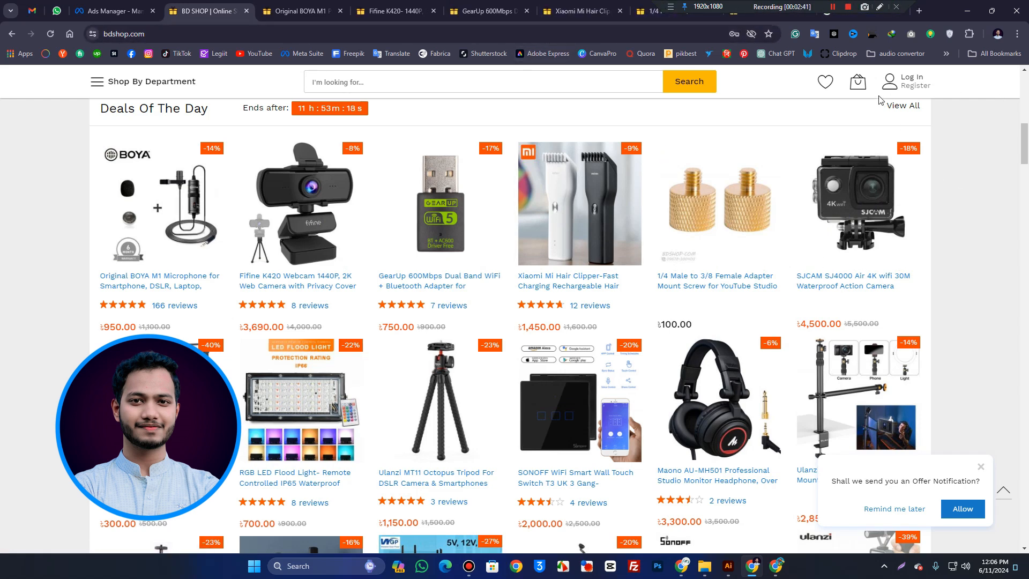
Enlarge the BOYA M1 microphone's product image and save it to the Downloads folder
click(283, 6)
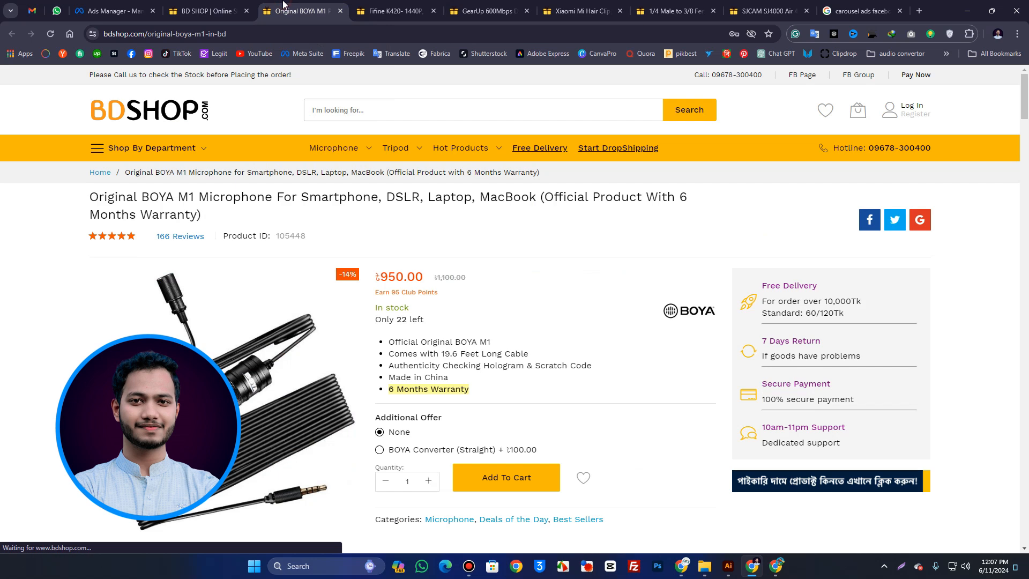
click(227, 377)
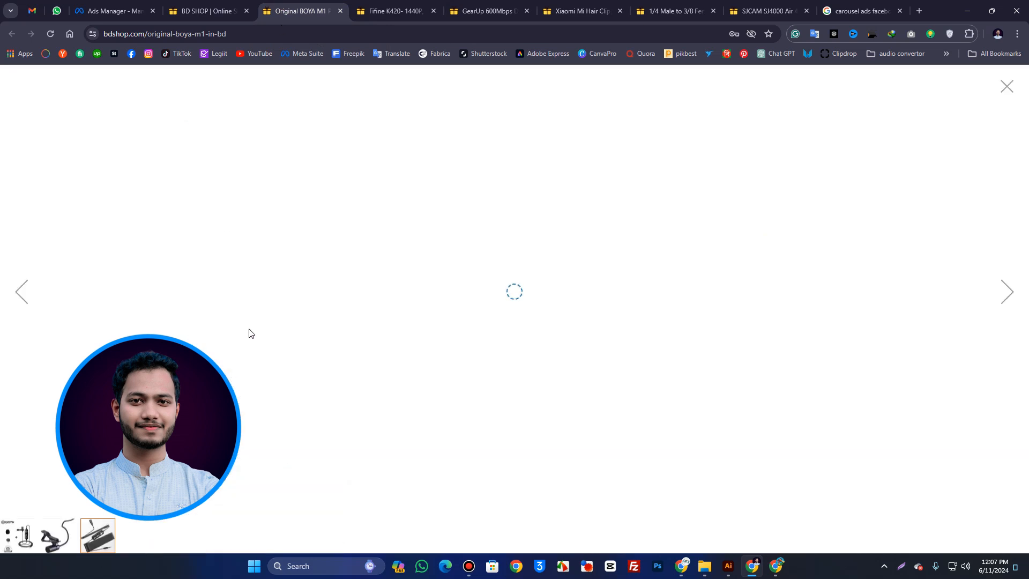
right_click(390, 263)
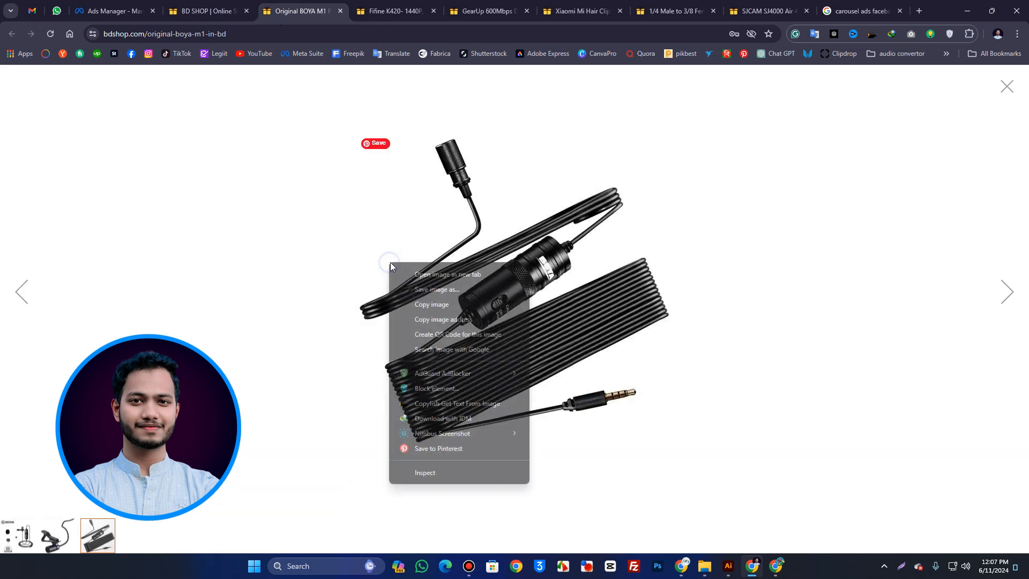
click(469, 291)
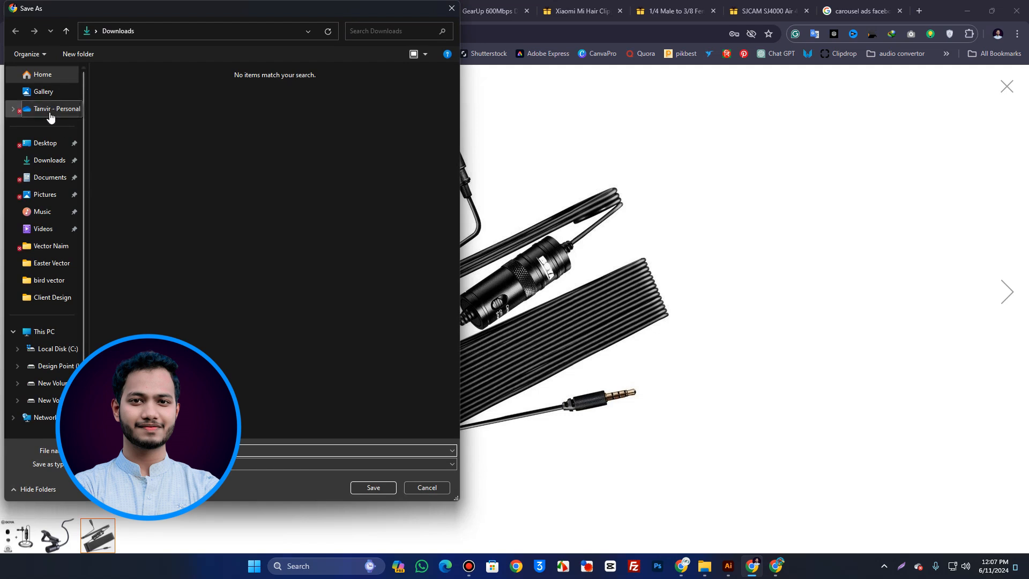
click(50, 160)
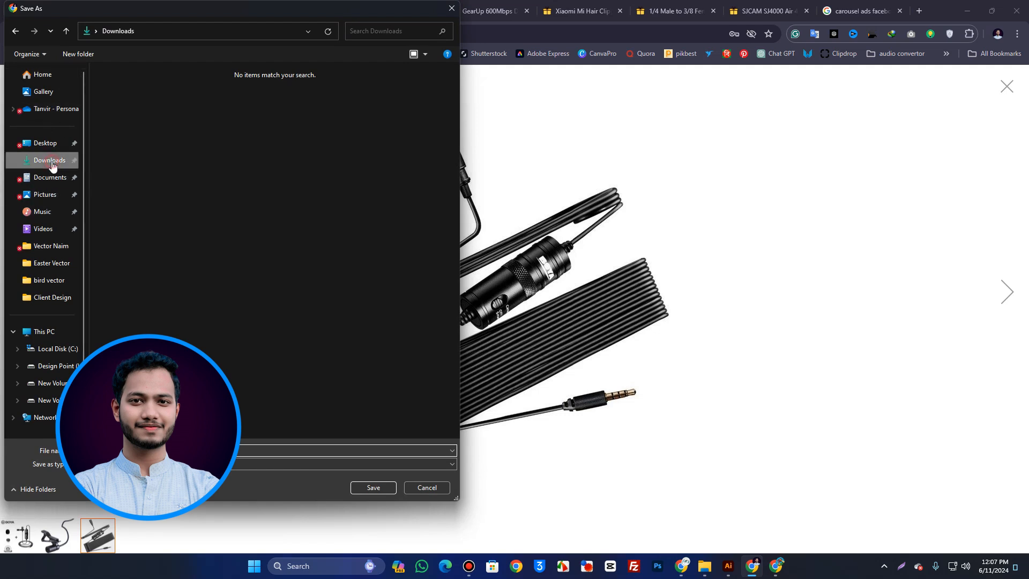
click(379, 489)
Enlarge the Fifine K420 webcam's tripod-and-laptop product image and save it to the Downloads folder
click(375, 8)
click(333, 353)
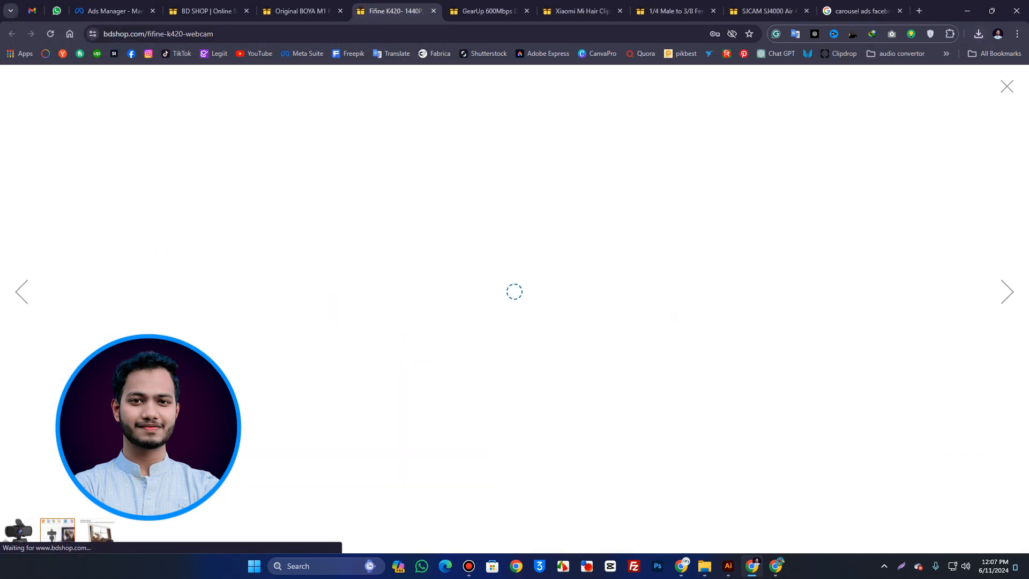
right_click(515, 311)
click(546, 337)
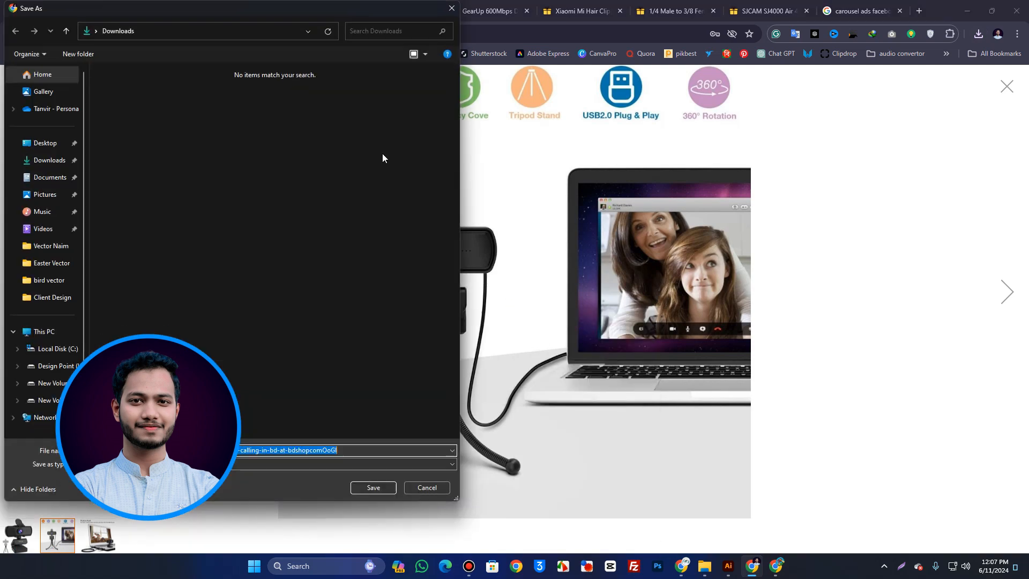
Save the enlarged images of the GearUp WiFi adapter and the remaining BD SHOP products to the Downloads folder
right_click(513, 292)
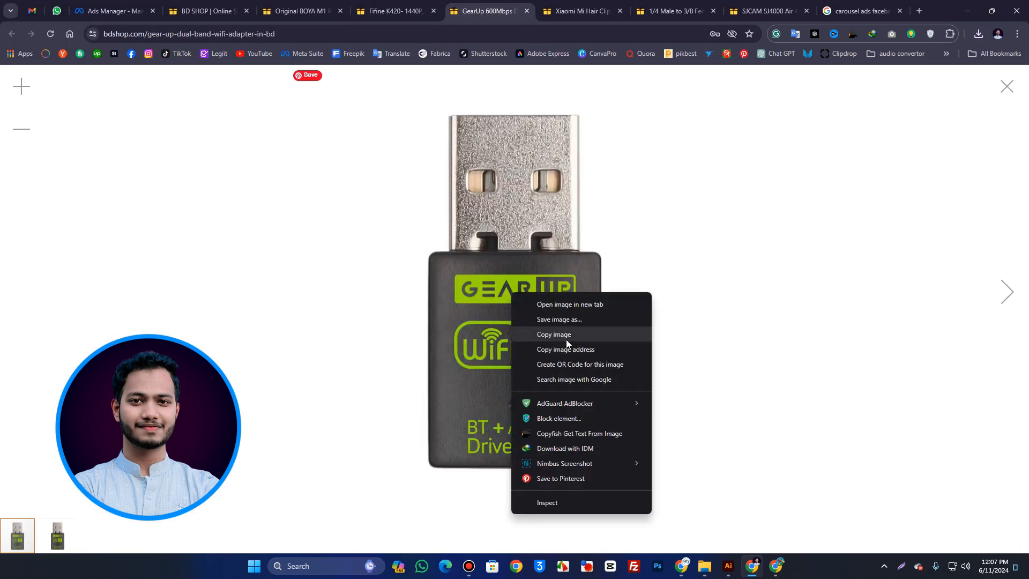
click(560, 320)
click(49, 160)
click(363, 492)
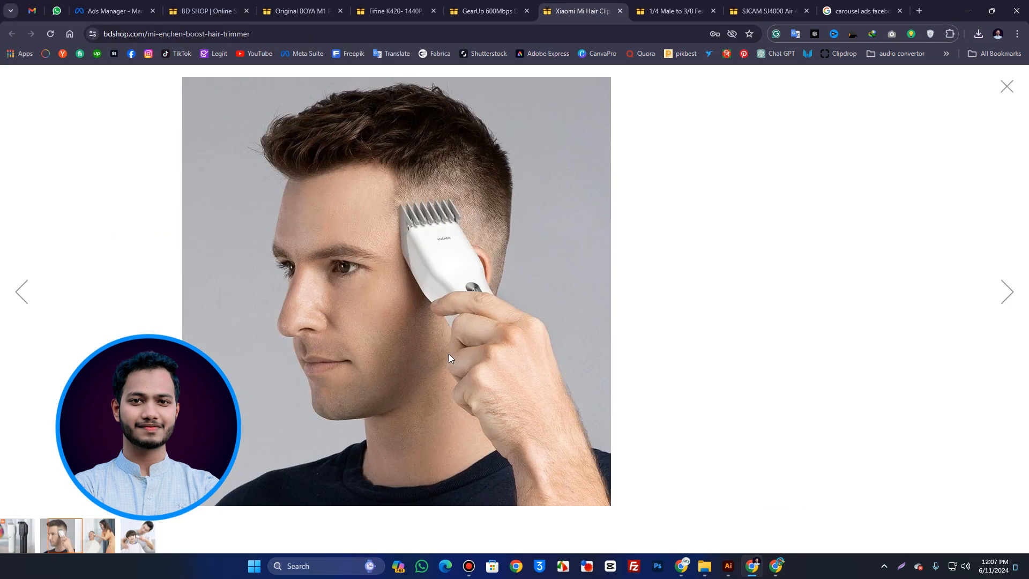
click(772, 4)
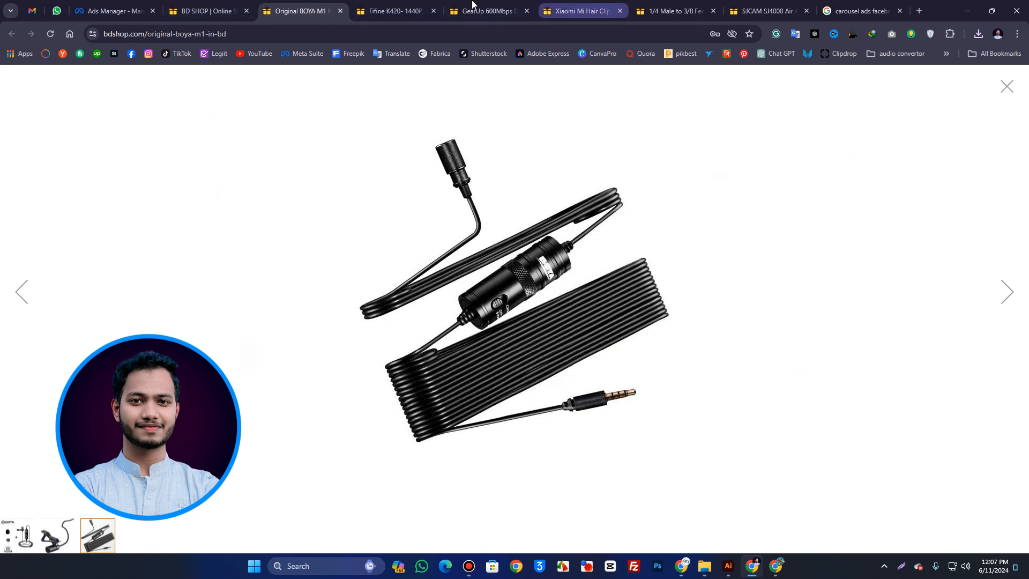
Return to Ads Manager and upload all six product images from Downloads through the carousel's image card picker
click(121, 6)
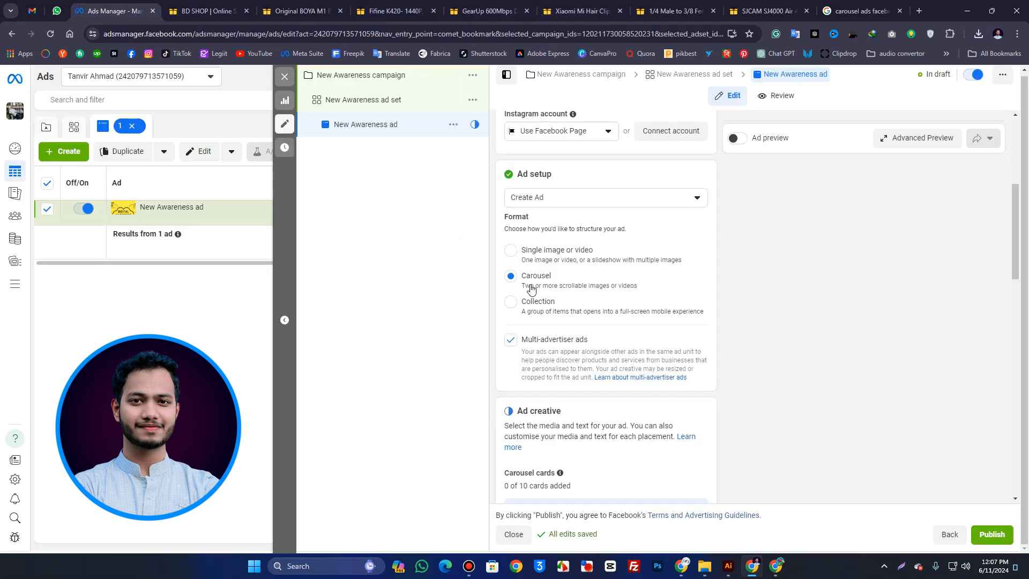
scroll(553, 339, down, 3)
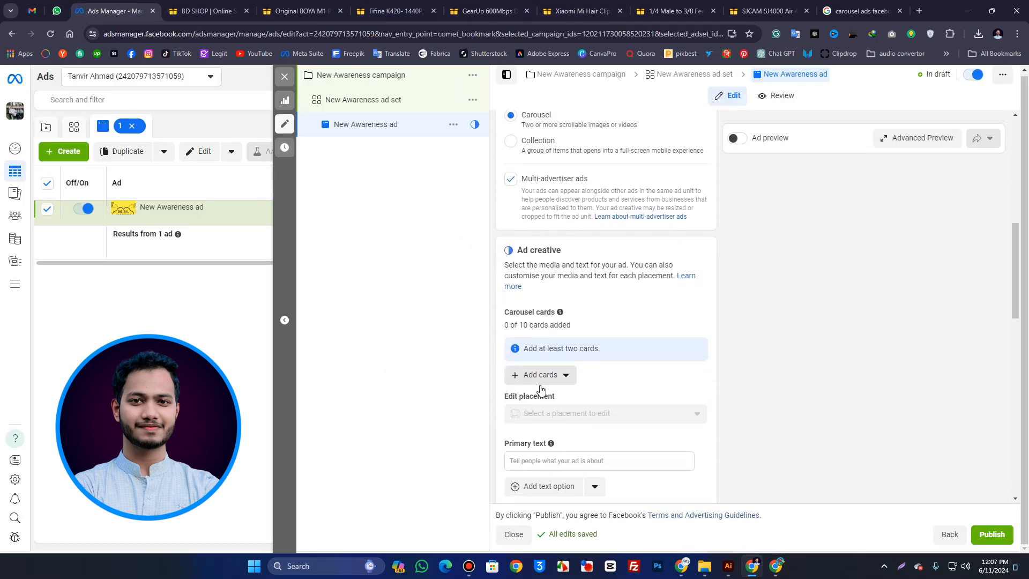
click(542, 376)
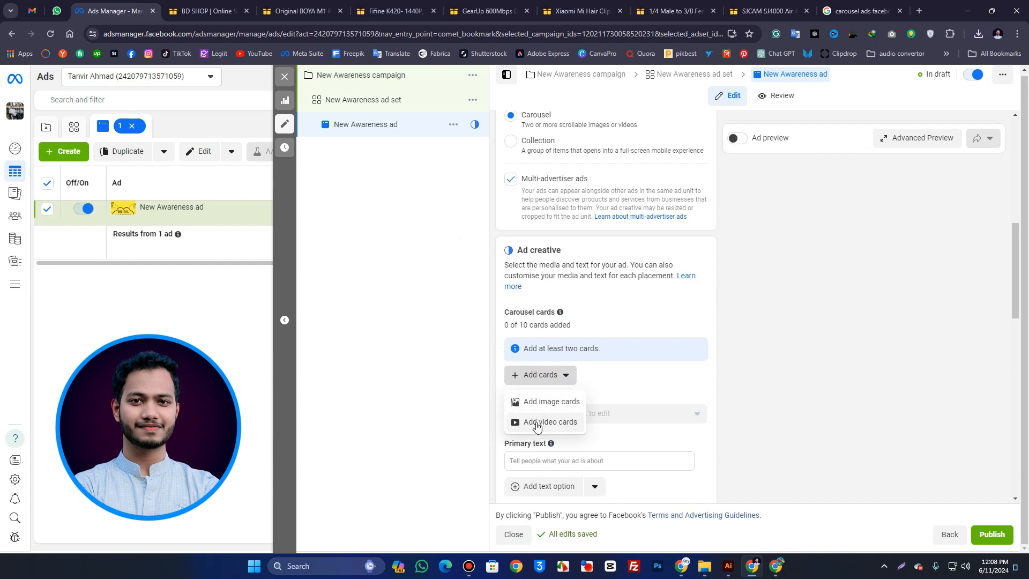
click(596, 378)
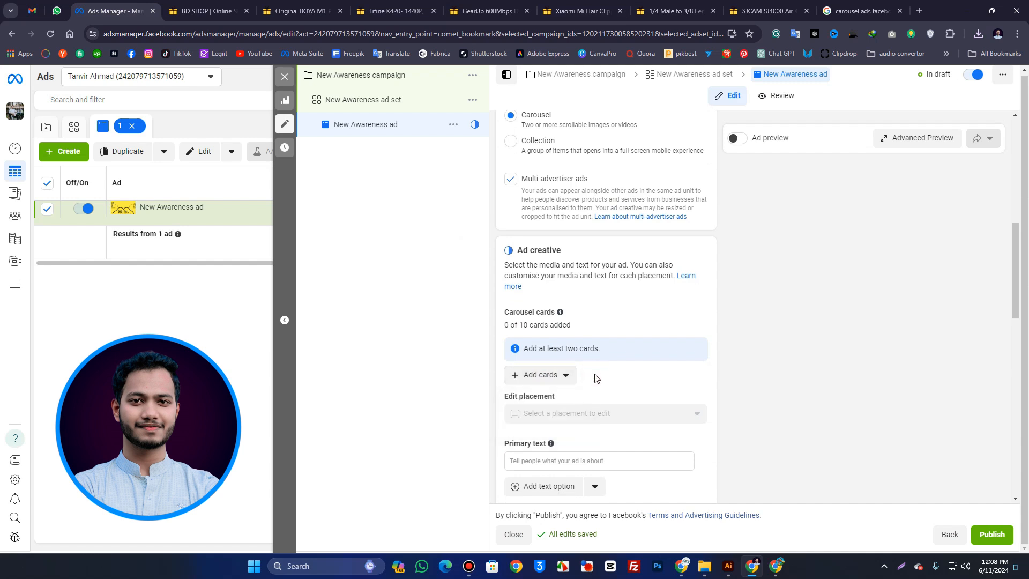
scroll(595, 378, down, 2)
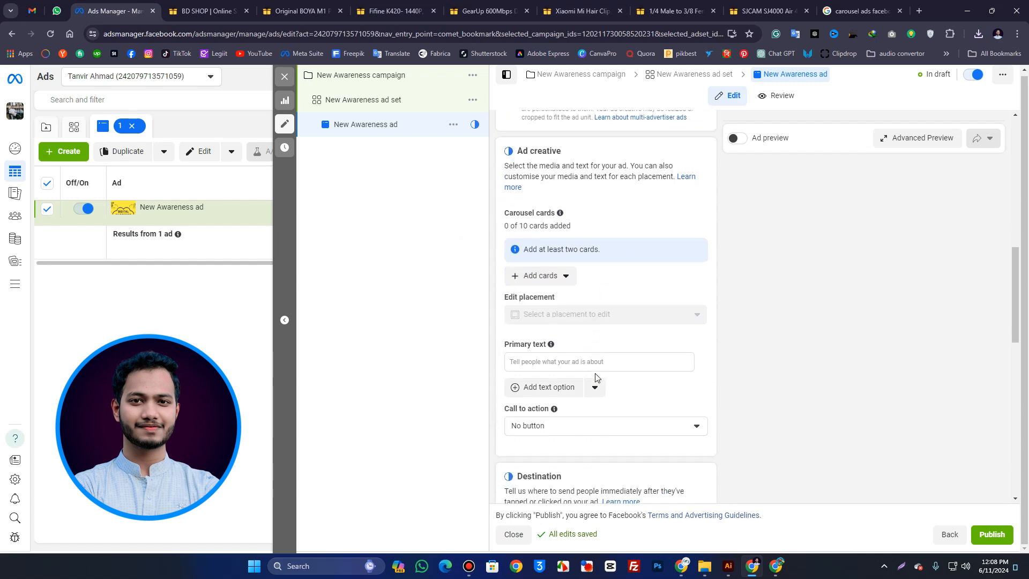
click(541, 268)
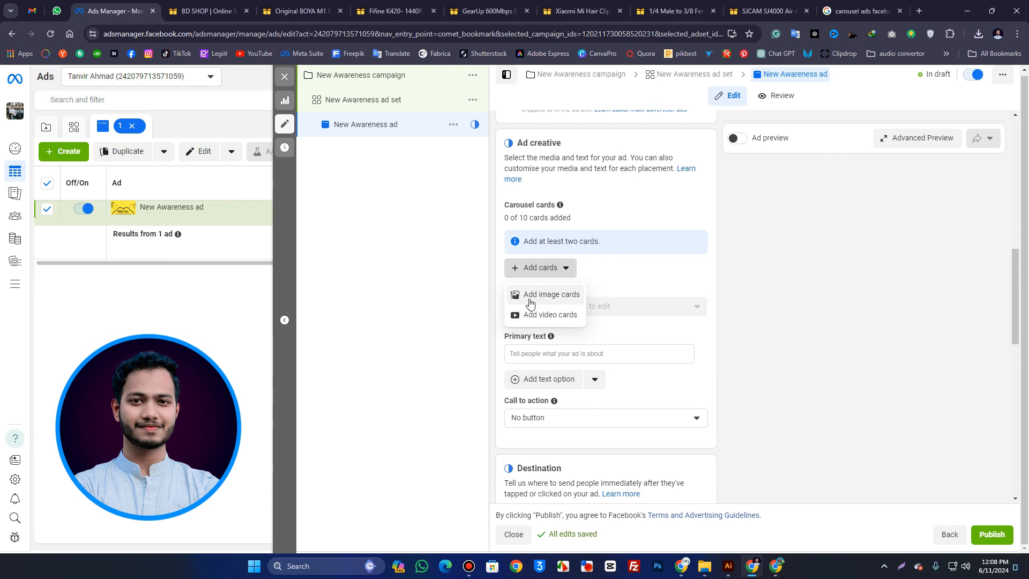
click(533, 294)
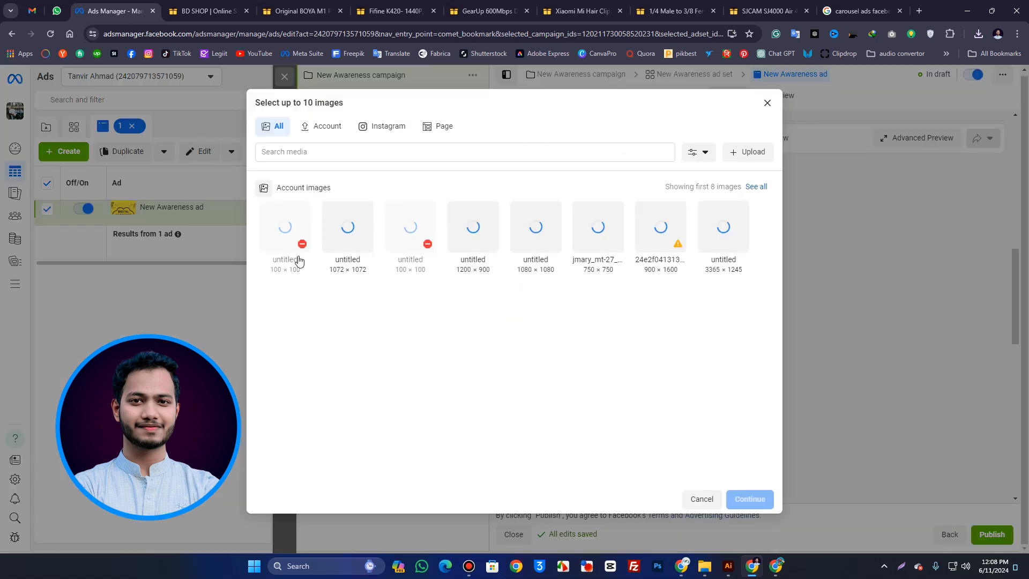
click(740, 152)
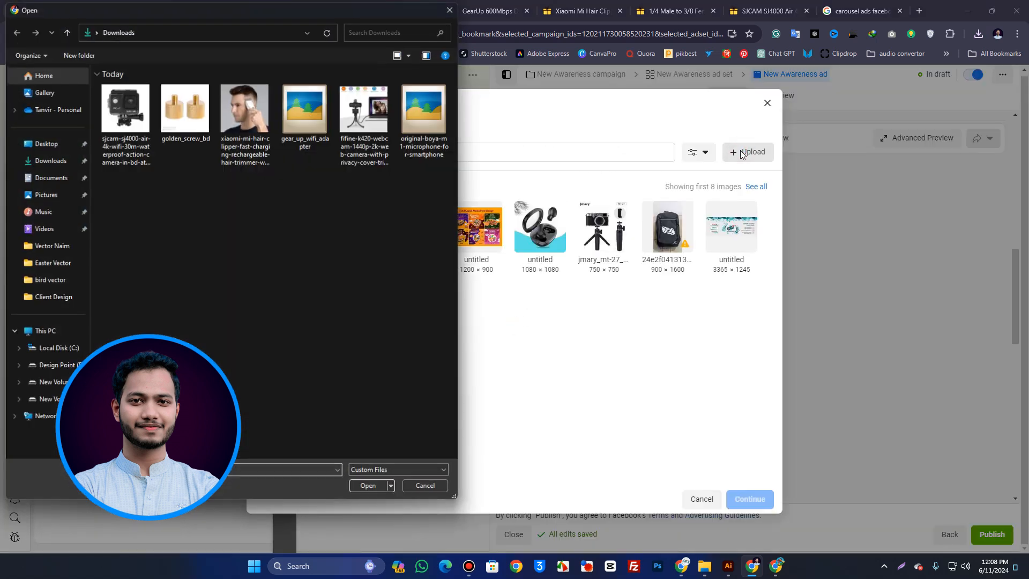
drag(108, 208, 450, 82)
click(370, 488)
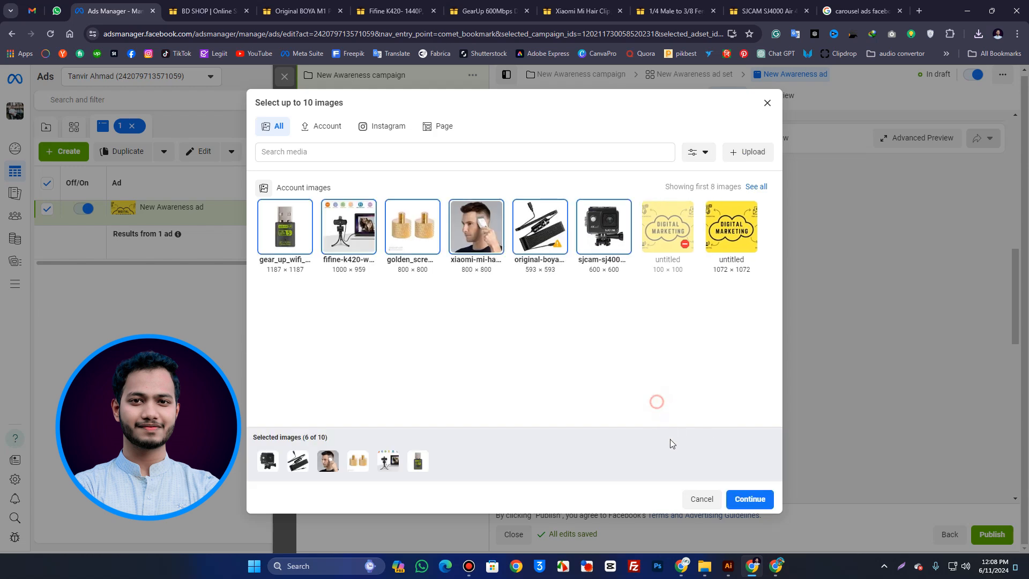
Discard the multiple-image selection and add only the gear_up_wifi_adapter image as the first carousel card
click(610, 244)
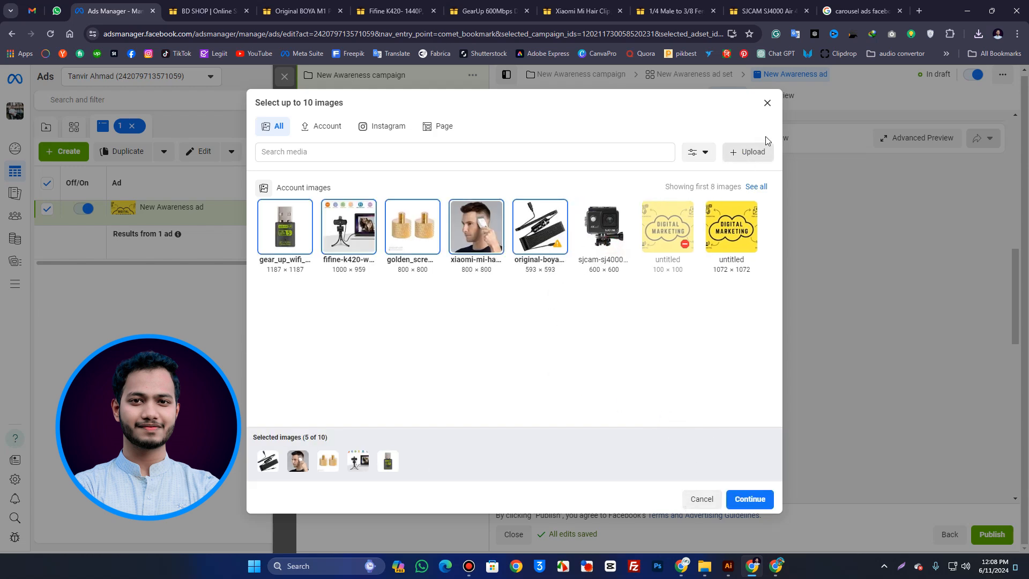
click(767, 107)
click(540, 268)
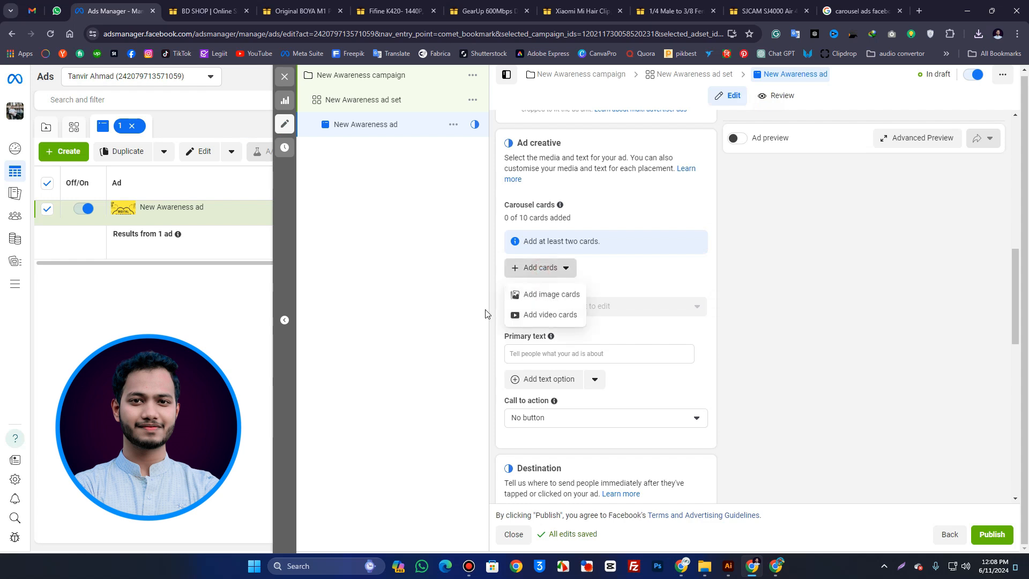
click(542, 294)
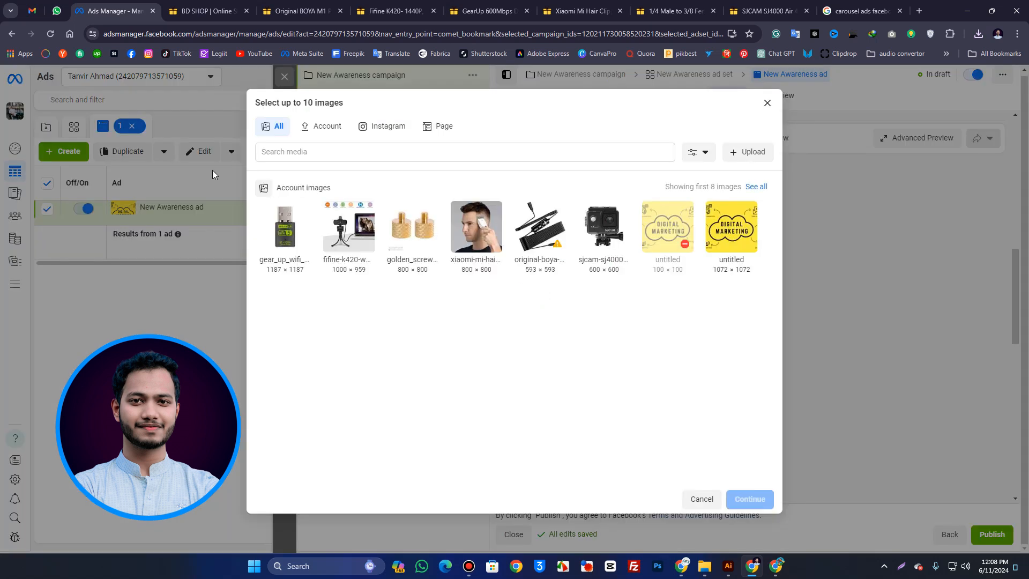
click(285, 239)
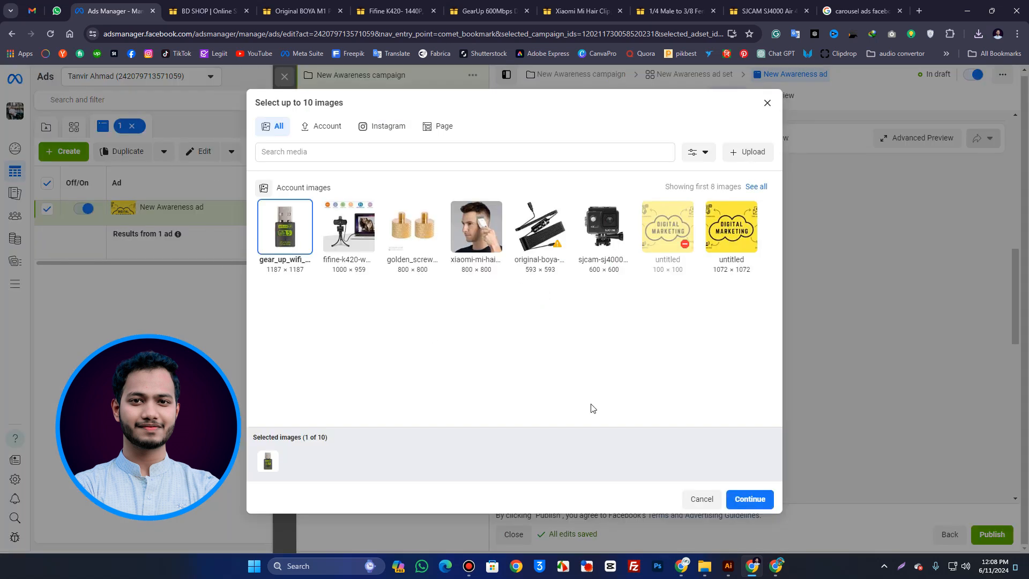
click(744, 499)
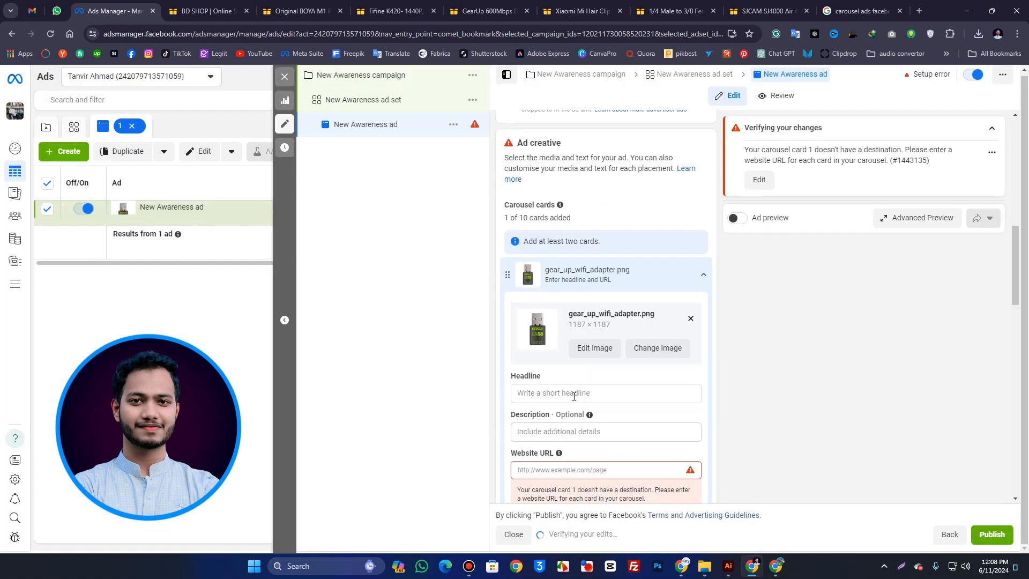
Set the first card's headline to "GearUp 600Mbps Dual Band WiFi + Bluetooth Adapter For PC/Laptop", copied from its BD SHOP product page
scroll(574, 396, down, 2)
click(535, 285)
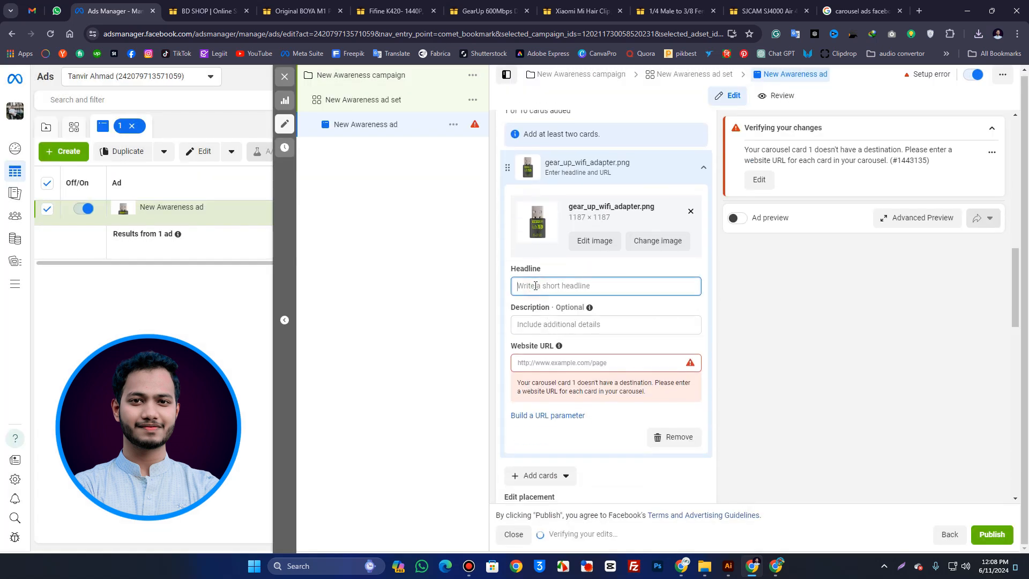
click(300, 11)
click(209, 11)
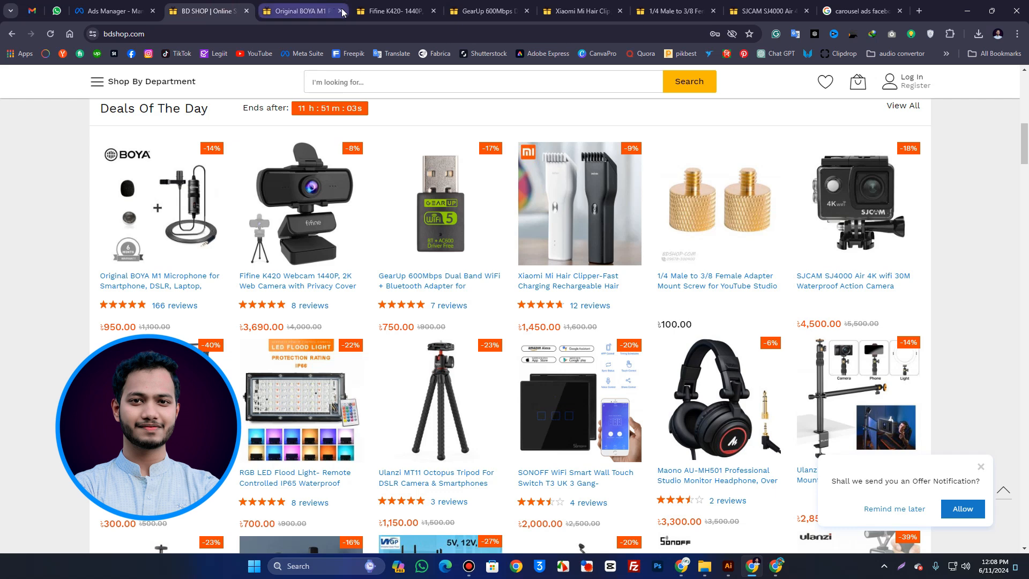
click(460, 12)
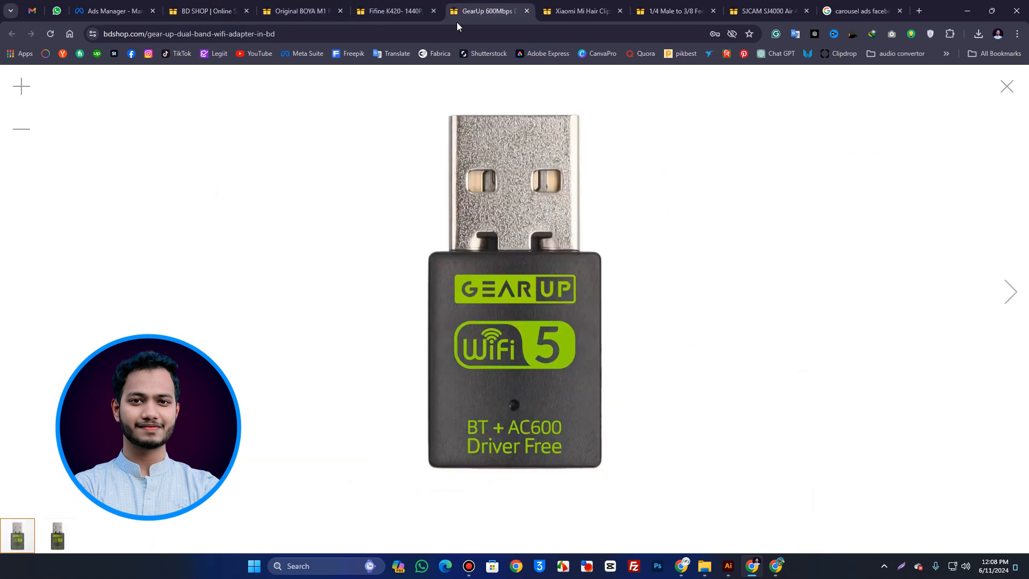
click(1007, 87)
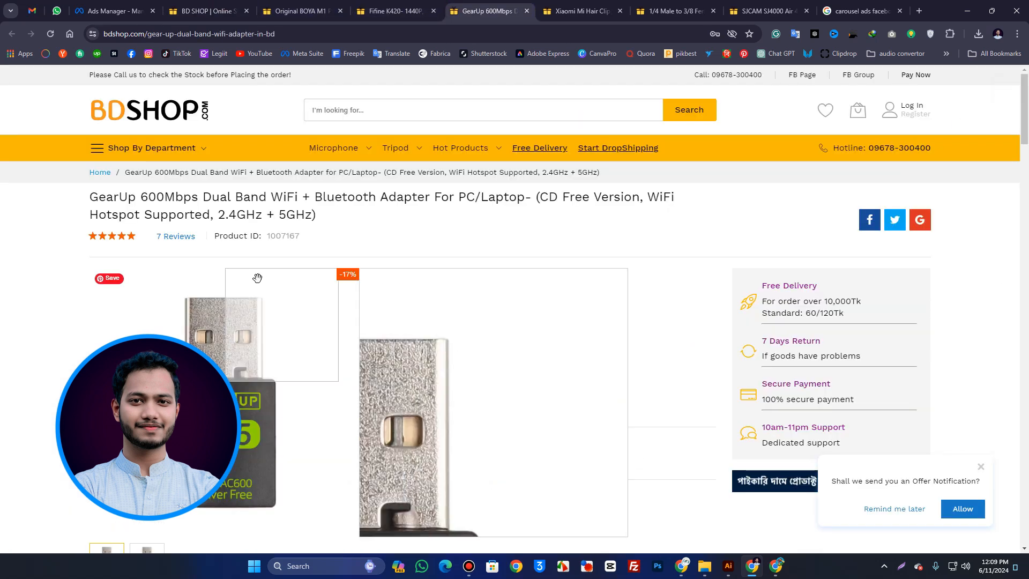
triple_click(223, 200)
click(288, 205)
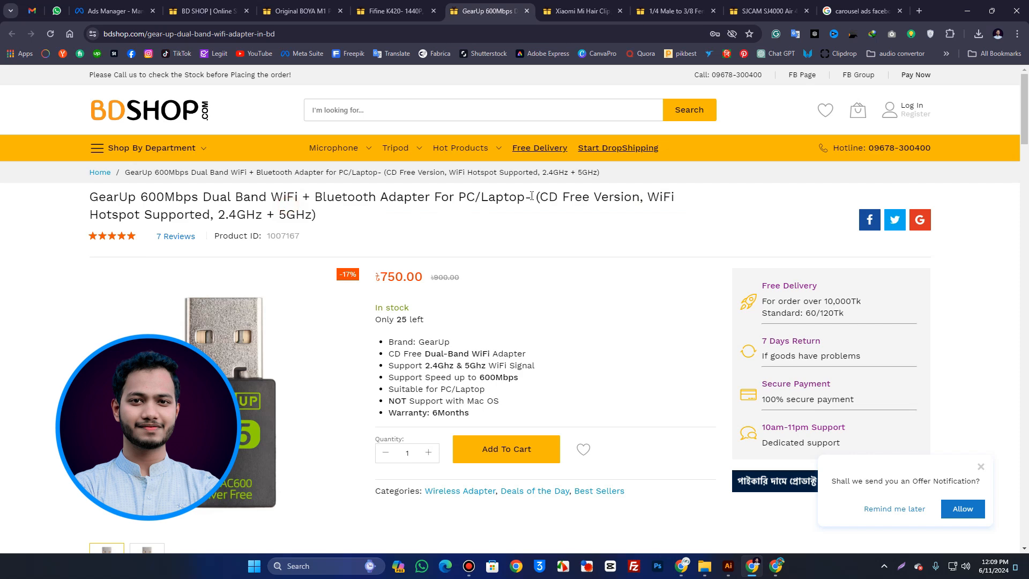
drag(522, 199, 92, 196)
key(ctrl+c)
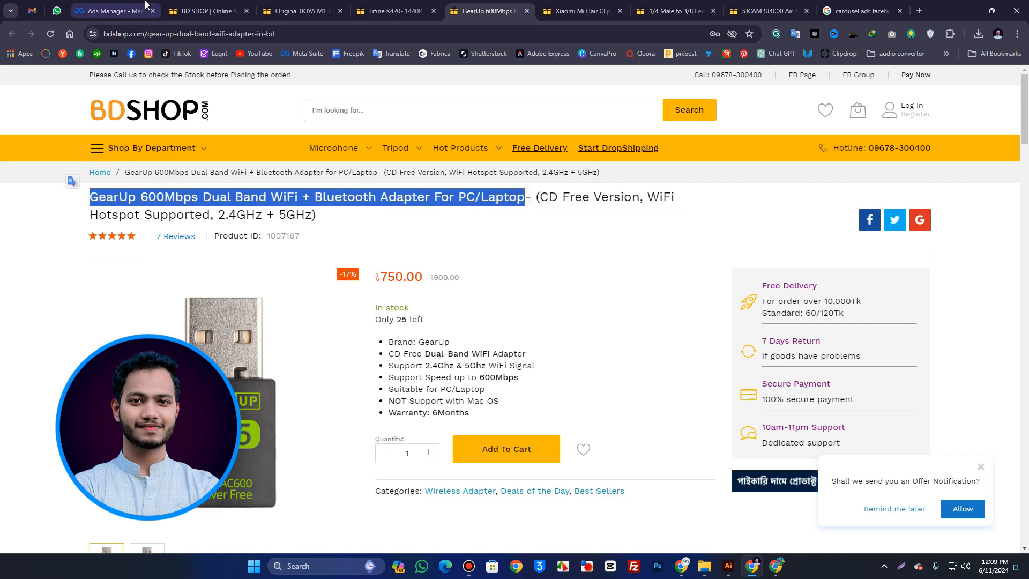
click(113, 11)
key(ctrl+v)
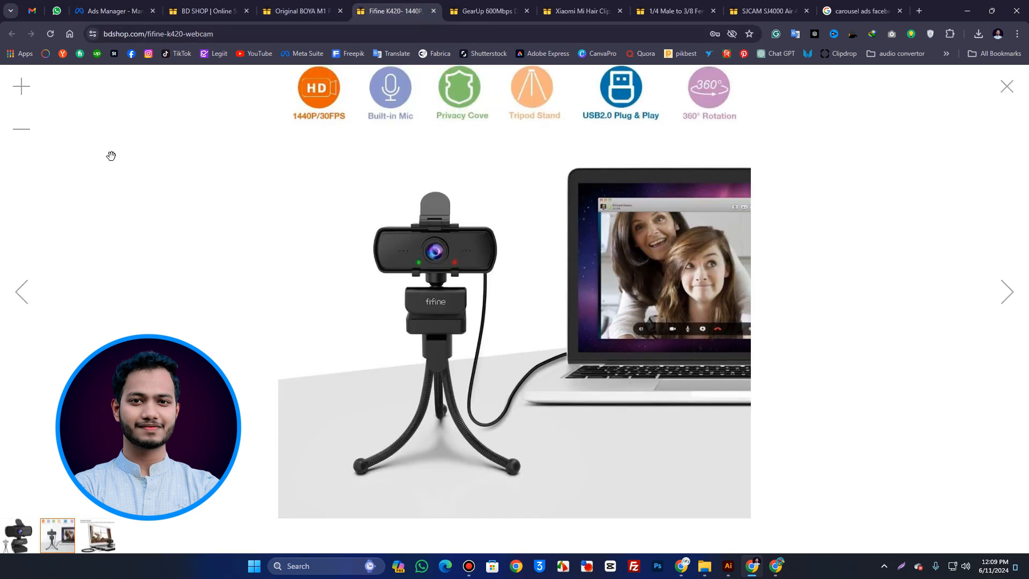
click(485, 11)
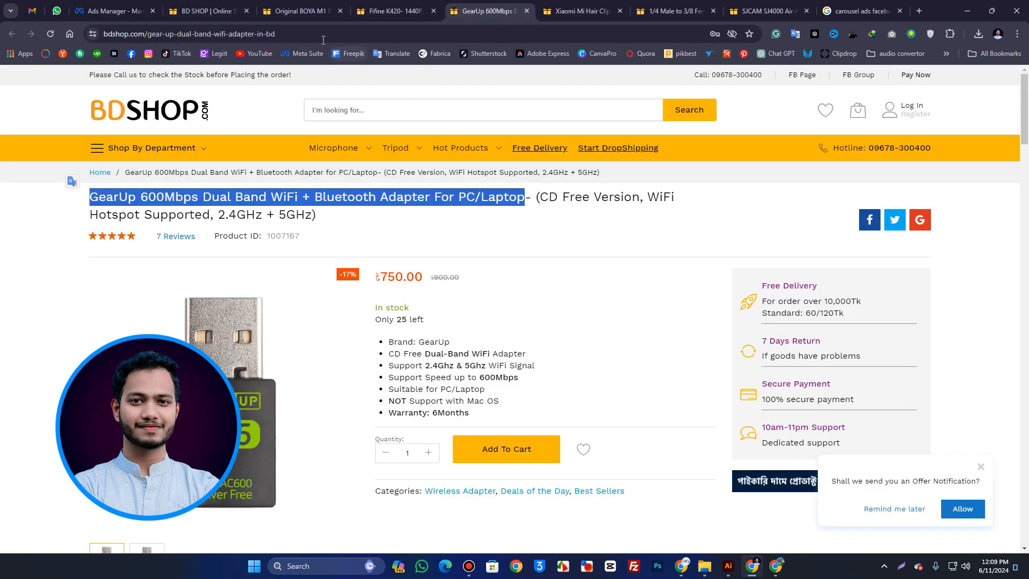
click(353, 33)
key(ctrl+a)
key(ctrl+c)
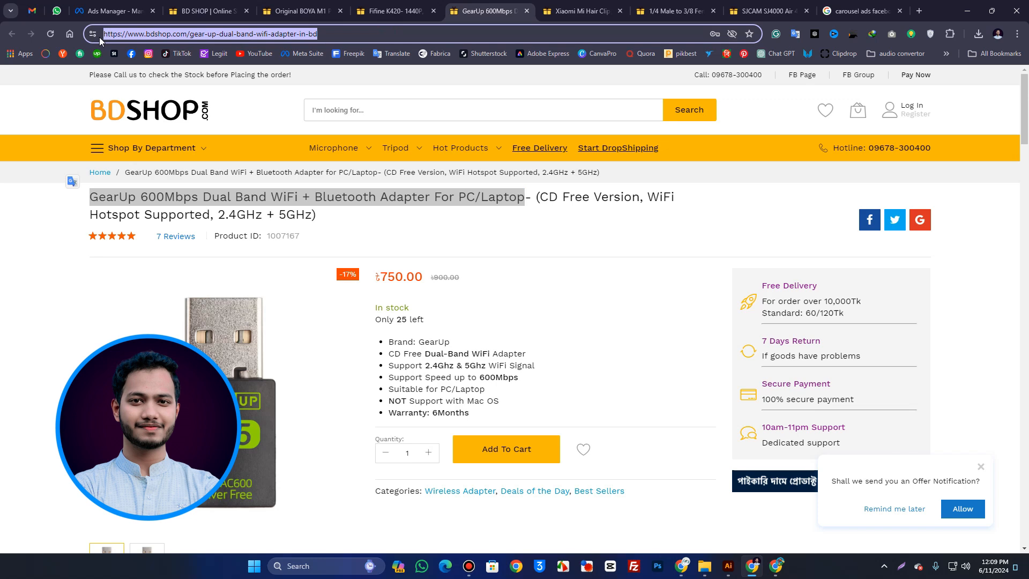
click(114, 11)
click(552, 367)
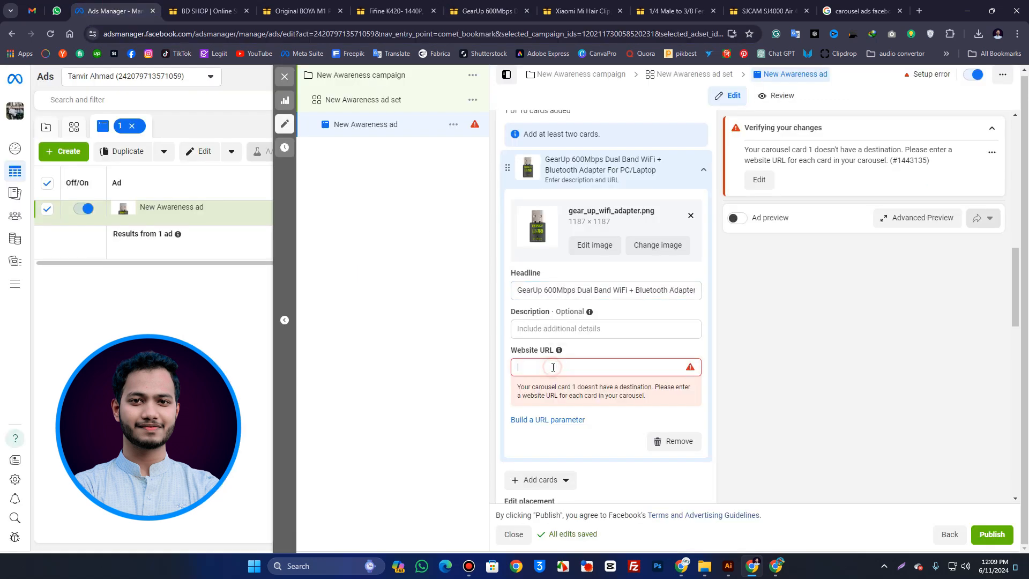
key(ctrl+v)
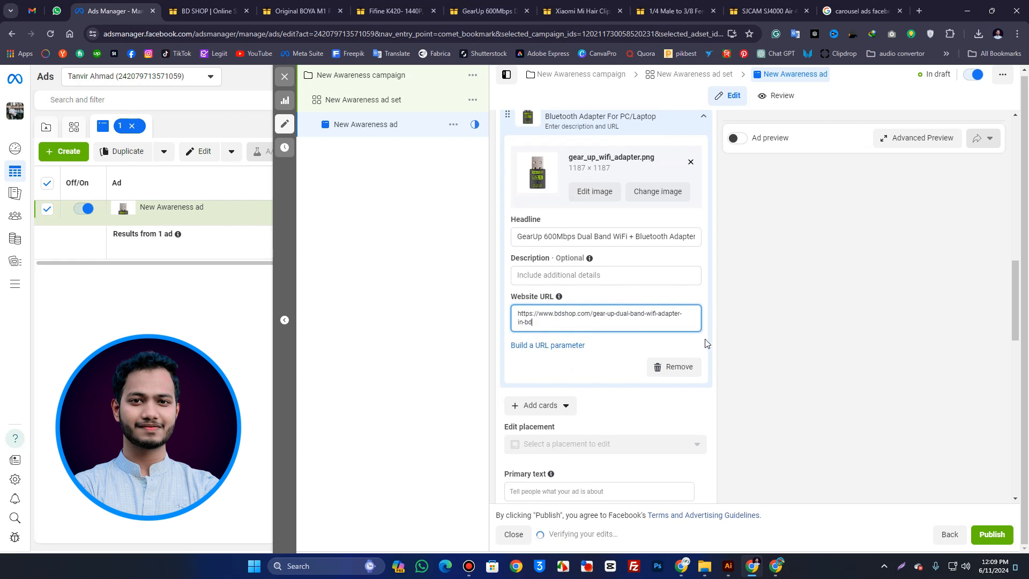
scroll(643, 300, down, 2)
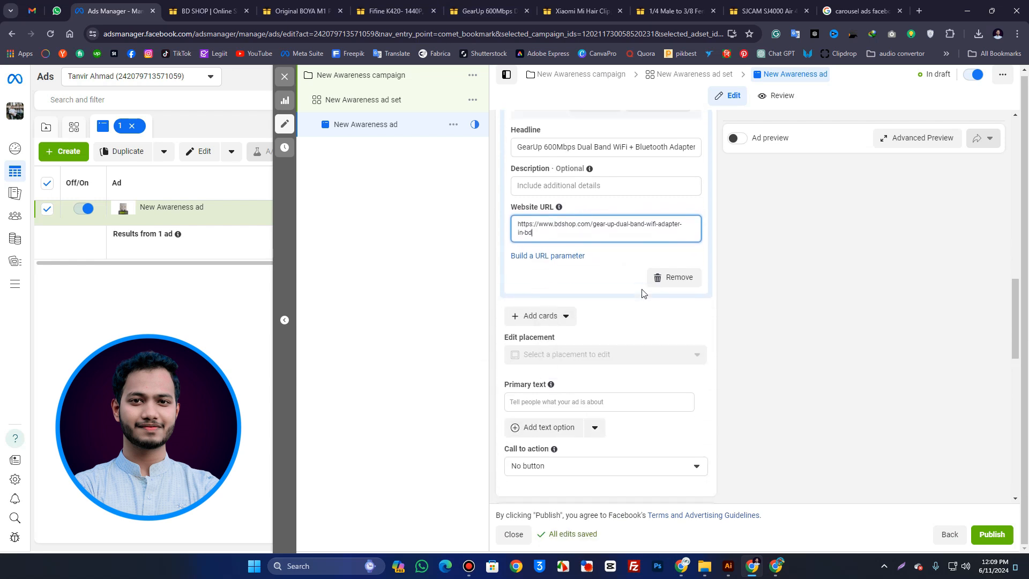
scroll(643, 294, up, 4)
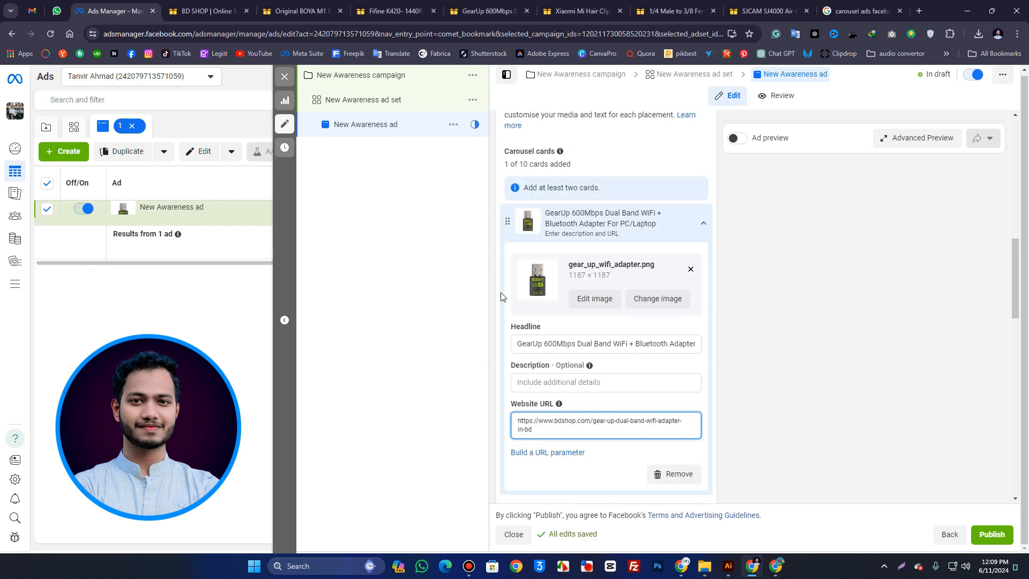
click(707, 225)
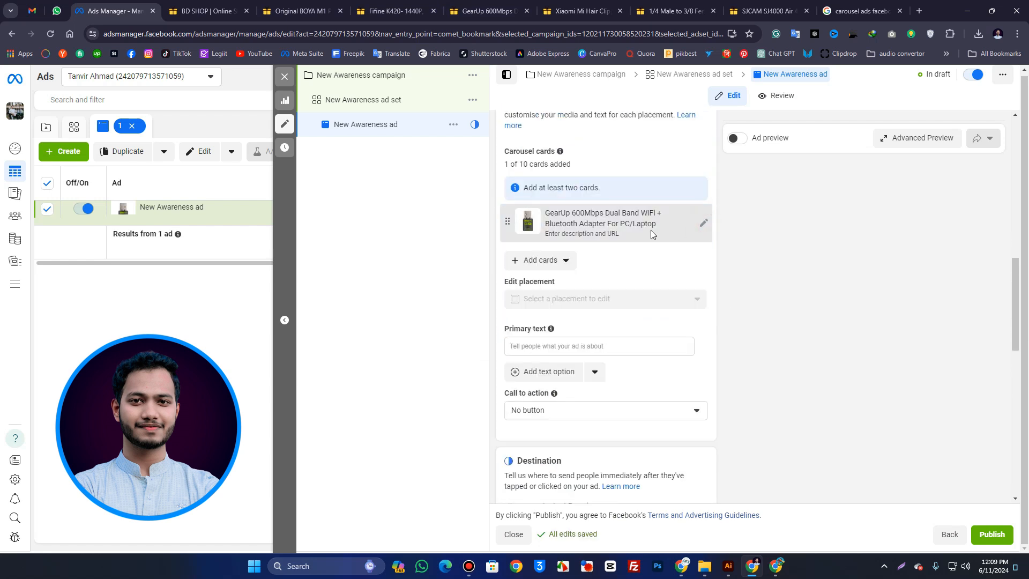
Add the fifine-k420 webcam image from the account images as the second carousel card
click(542, 262)
click(530, 286)
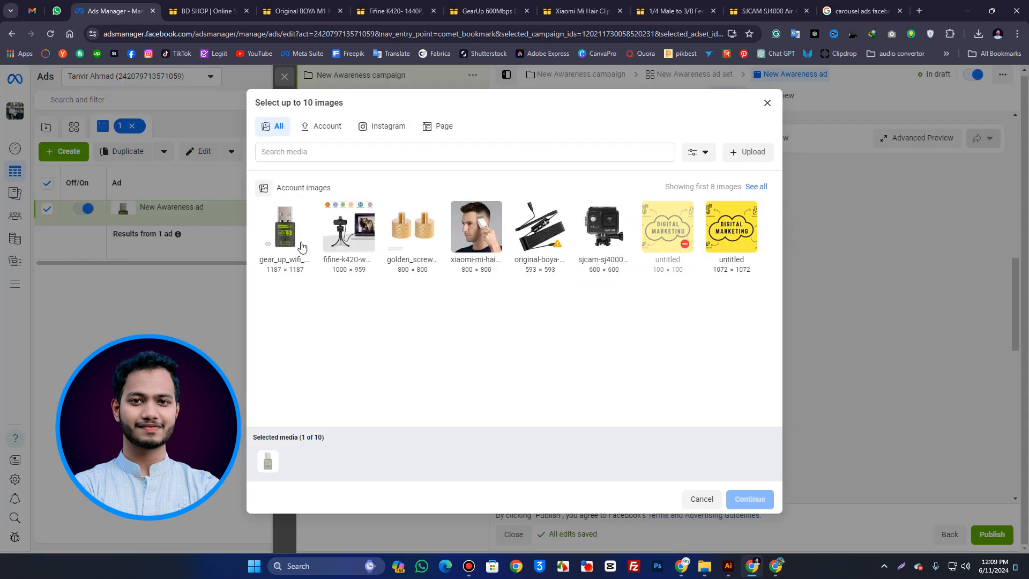
click(333, 243)
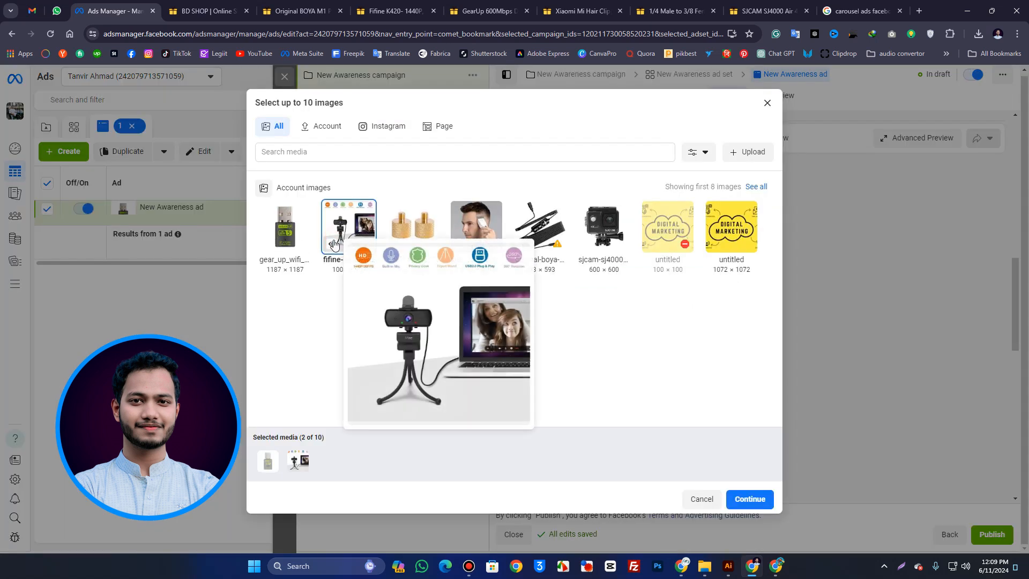
click(334, 236)
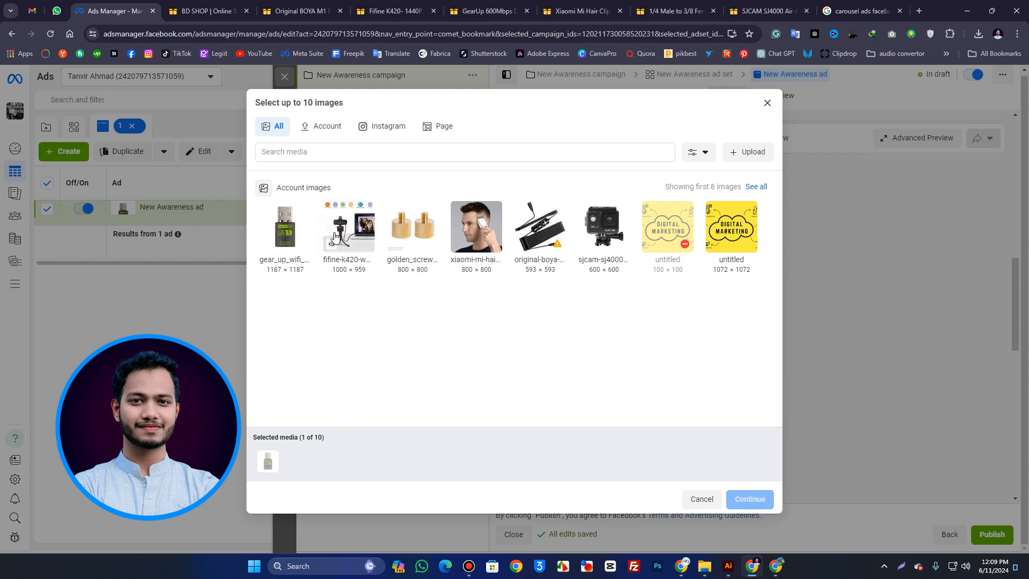
click(334, 236)
click(748, 498)
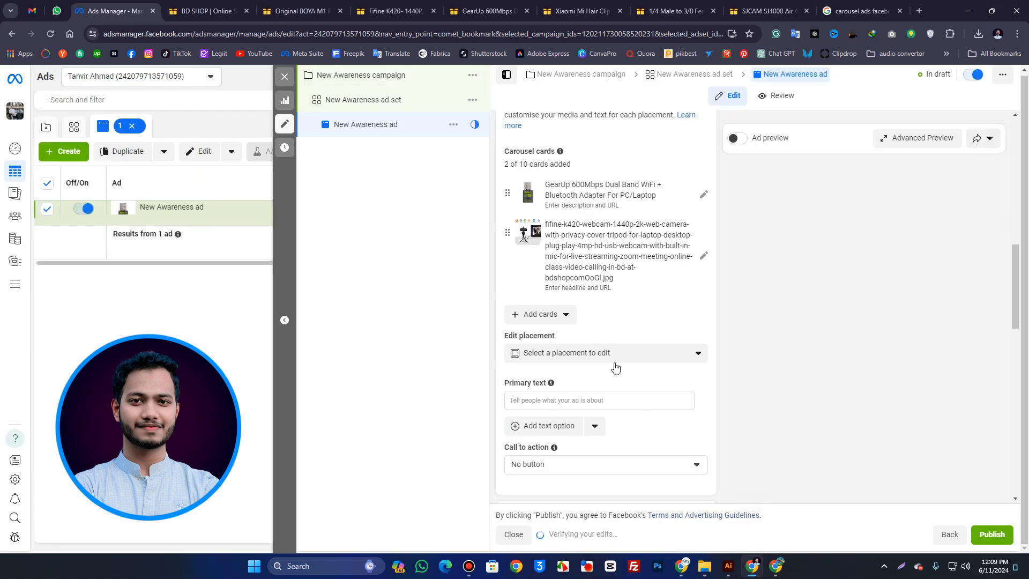
click(635, 241)
scroll(634, 240, down, 1)
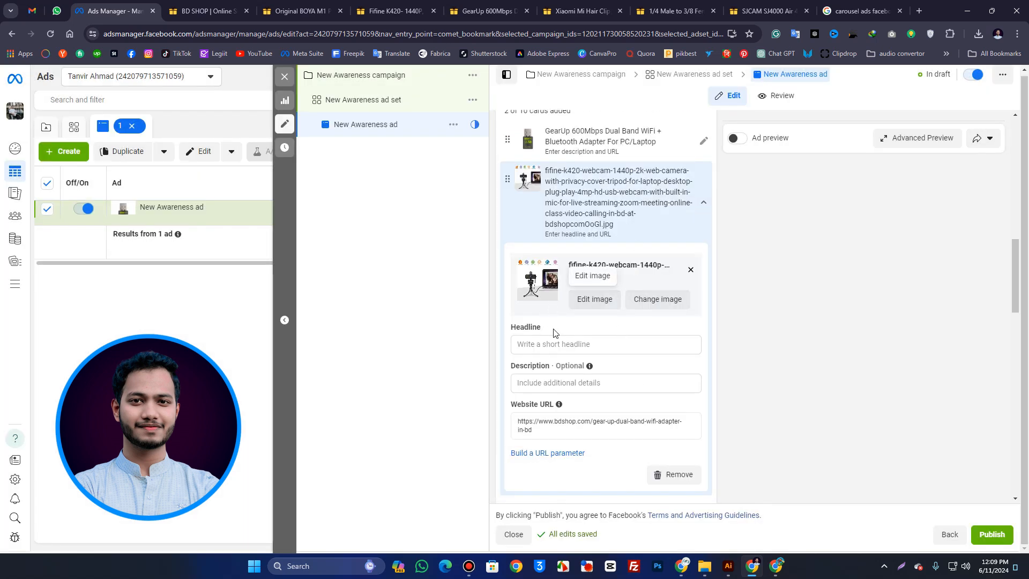
scroll(570, 343, down, 1)
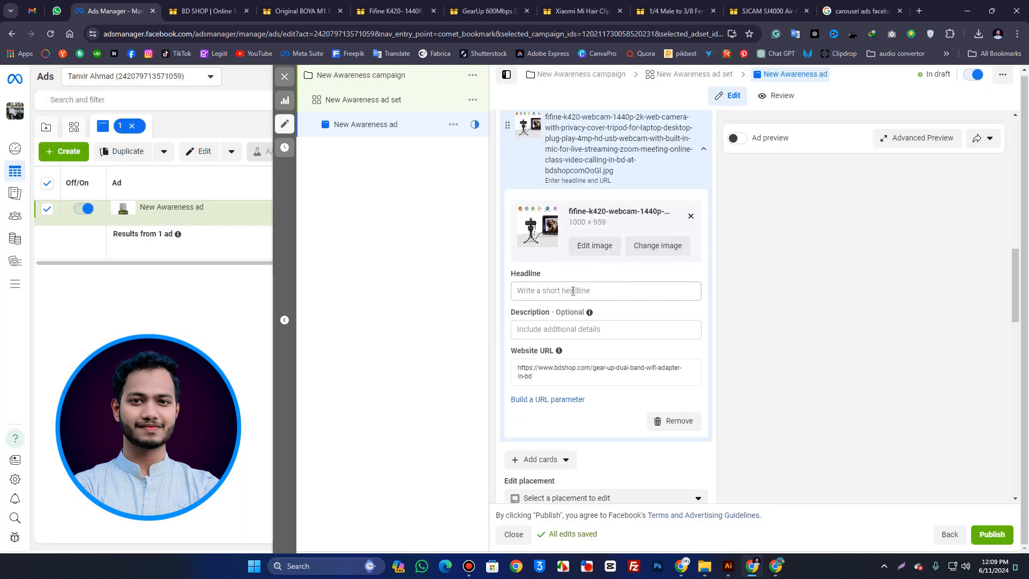
click(260, 7)
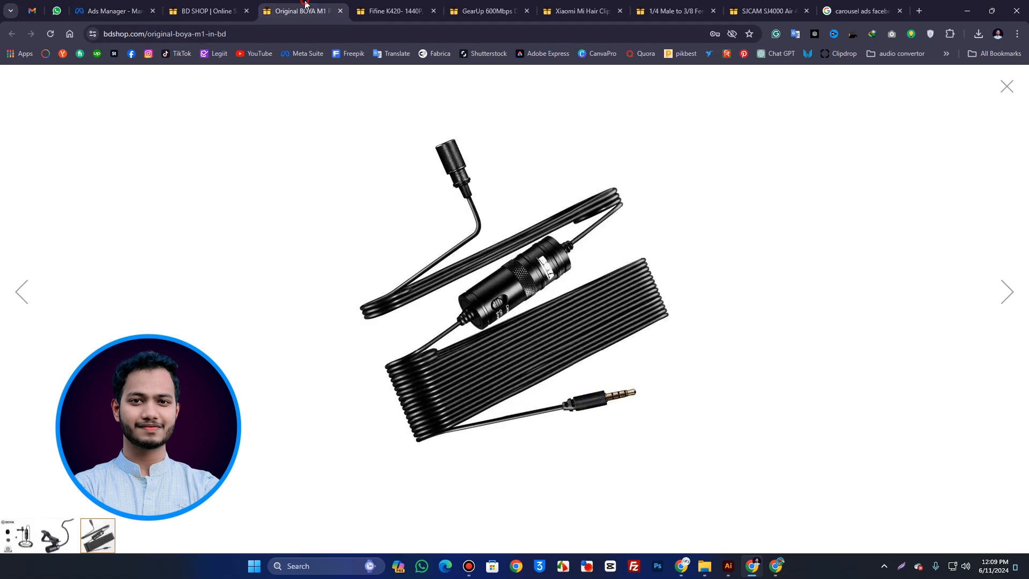
click(235, 5)
click(416, 5)
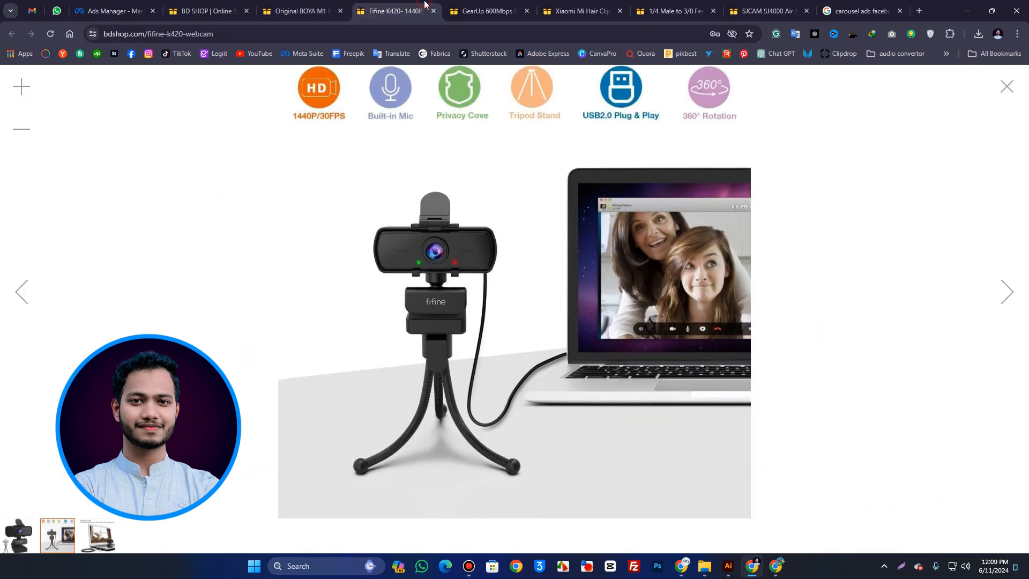
click(967, 103)
click(156, 33)
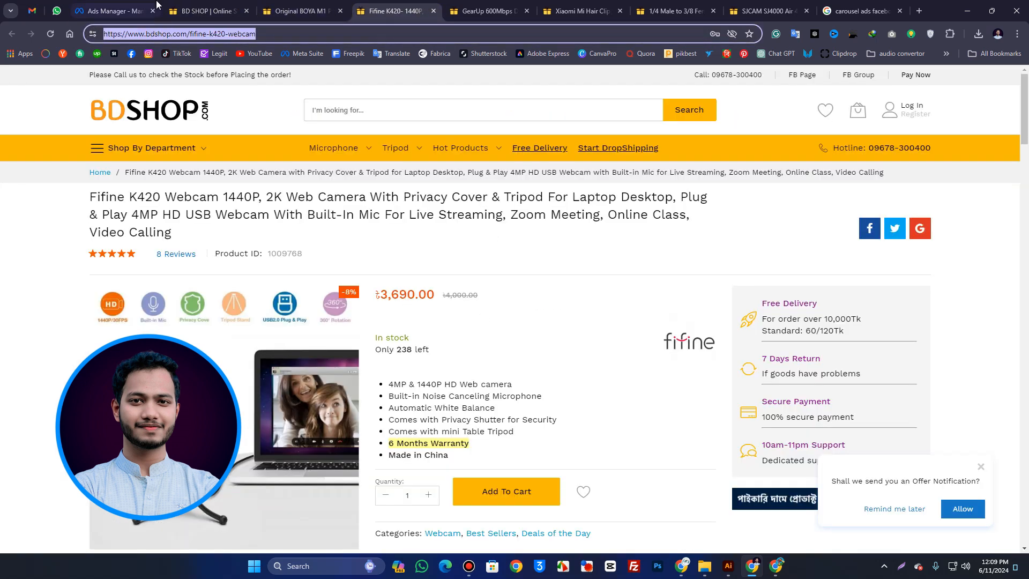
click(113, 11)
click(549, 370)
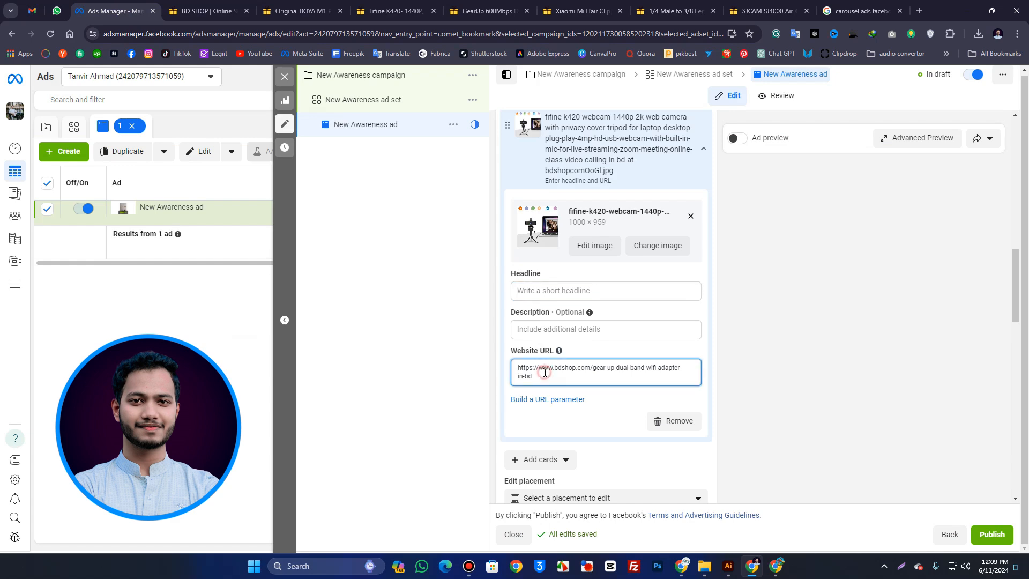
key(ctrl+4)
Set the second card's headline to "Fifine K420 Webcam 1440P, 2K Web Camera With Privacy Cover & Tripod For Laptop Desktop" and turn on the ad preview
click(593, 292)
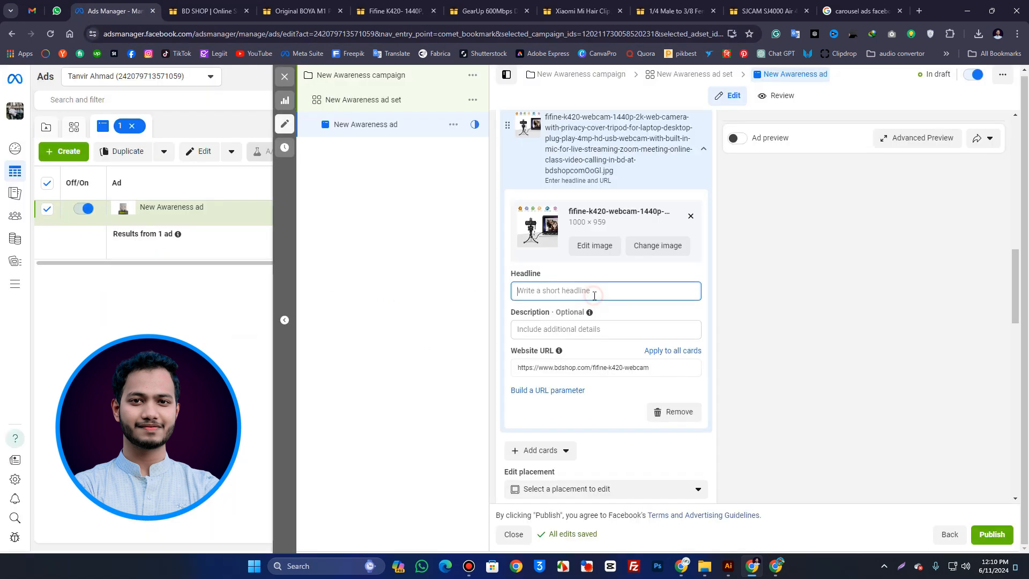
text(Fifine K420 Webcam 1440P, 2K Web Camera With Privacy Cover & Tripod For Laptop Desktop)
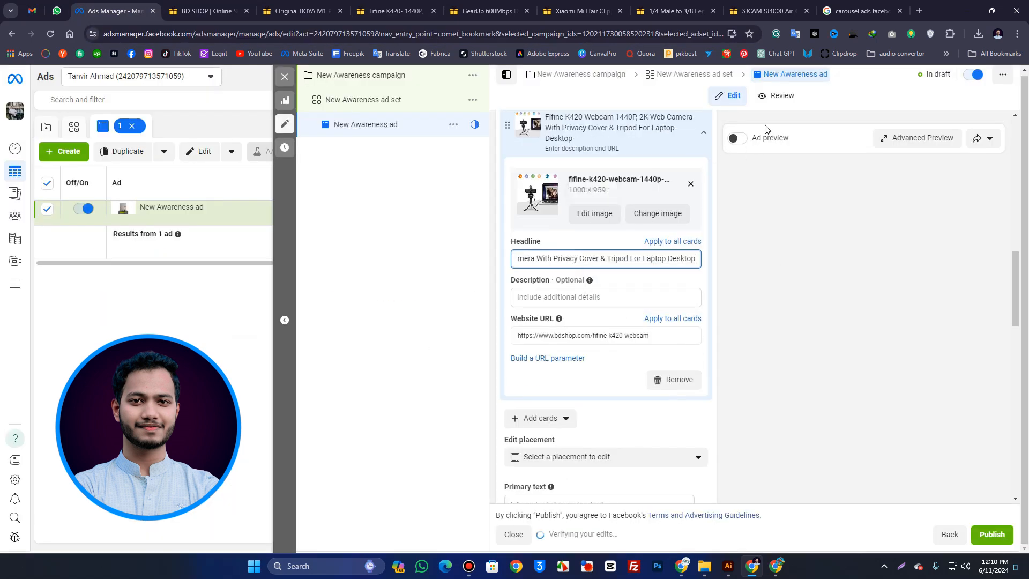
click(737, 139)
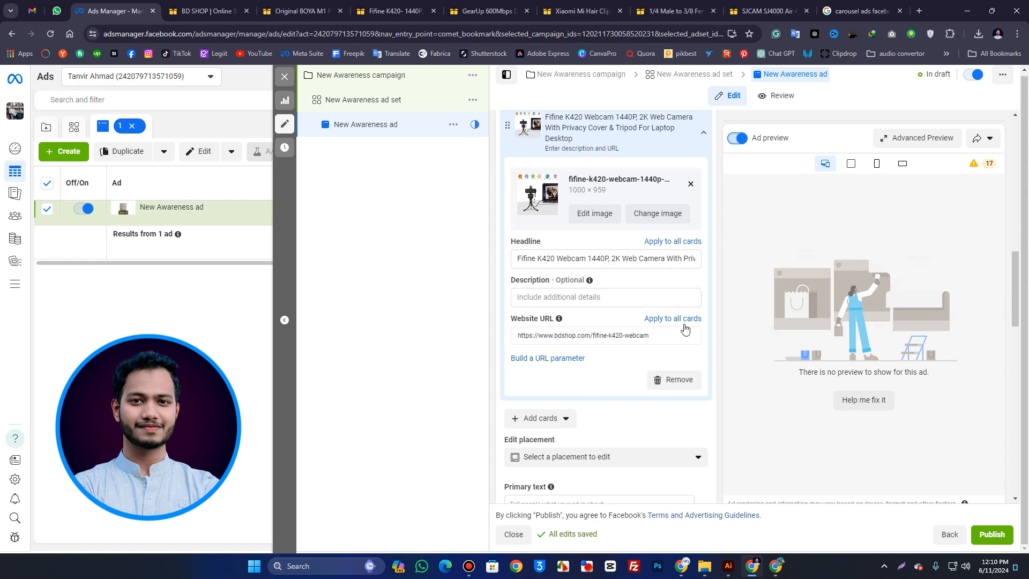
Add the golden_screw_bd image from the account images as the third carousel card
scroll(542, 367, down, 7)
click(538, 364)
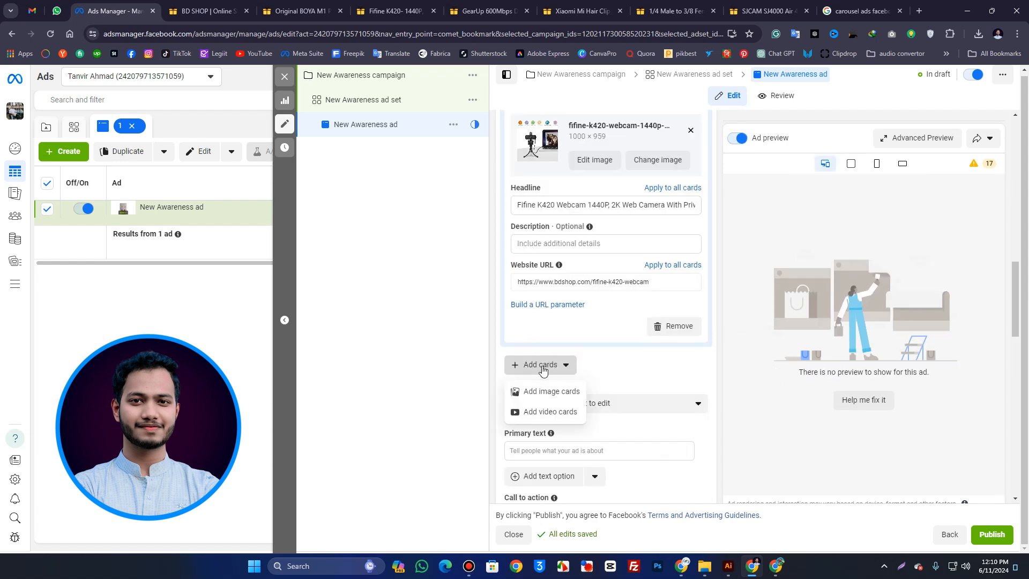
click(541, 394)
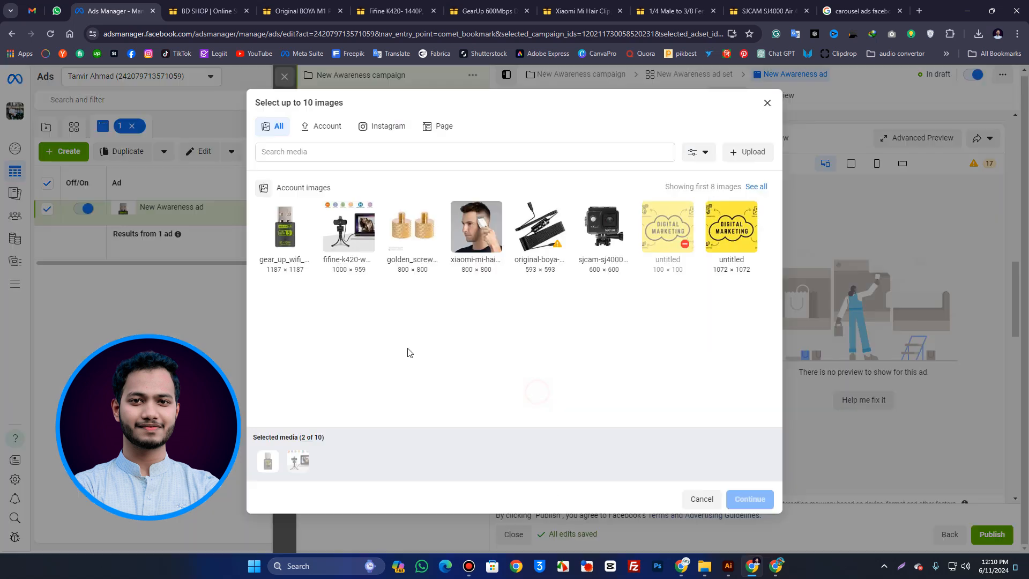
click(407, 247)
click(750, 498)
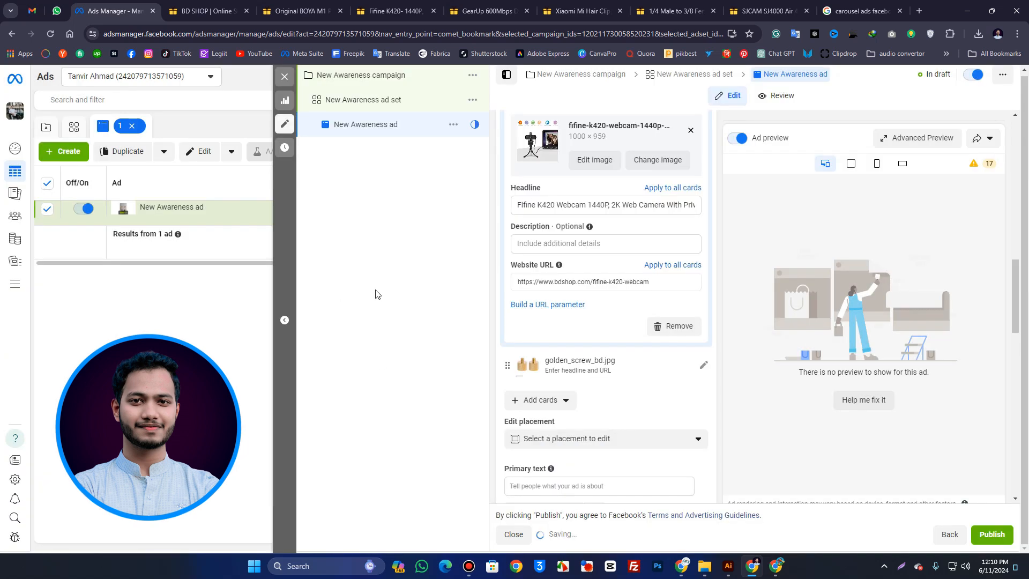
Set the golden_screw_bd card's headline to "Fifine K420 Webcam 1440P, 2K Web Camera With Privacy Cover & Tripod For Laptop Desktop" and collapse it
click(704, 365)
click(586, 241)
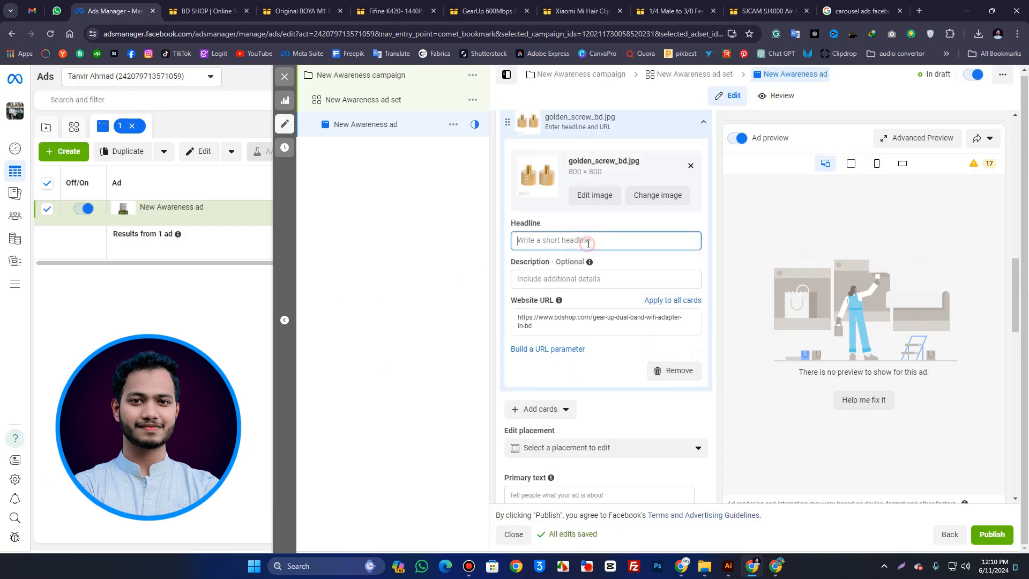
key(ctrl+v)
click(704, 129)
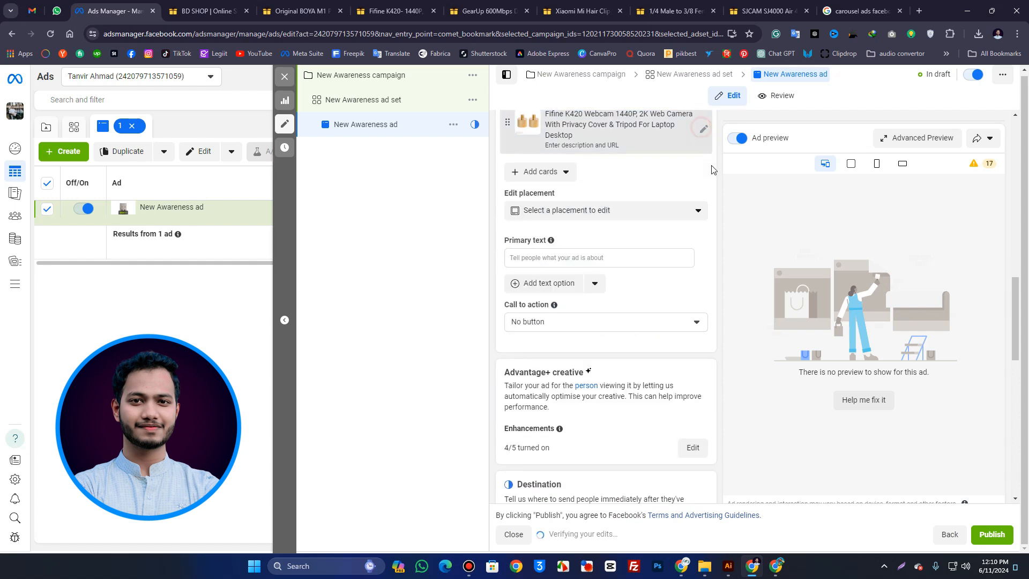
Add the xiaomi-mi-hair-clipper image from the account images as the fourth carousel card
scroll(535, 353, down, 1)
scroll(541, 394, down, 3)
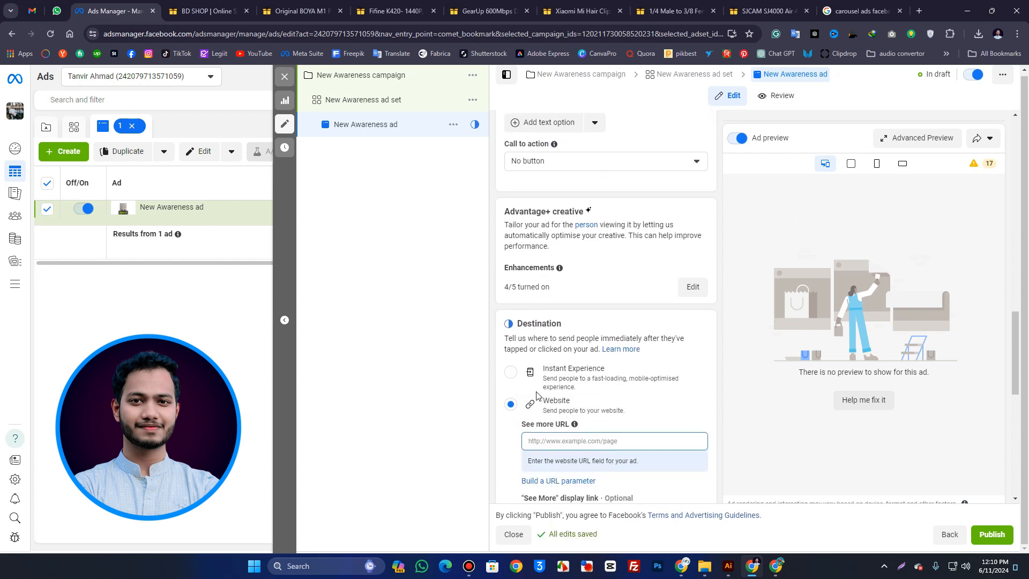
scroll(554, 343, up, 3)
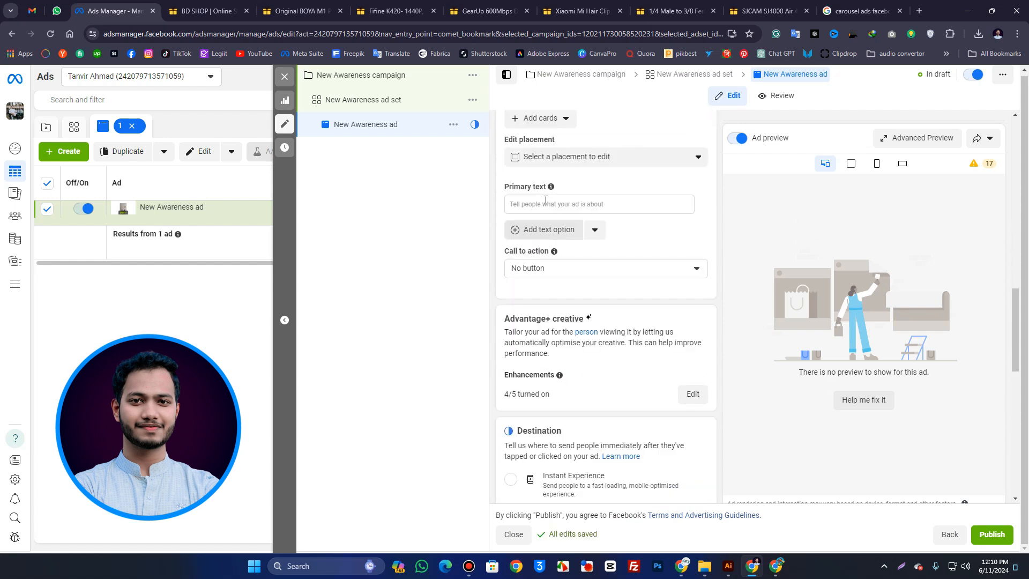
scroll(545, 199, up, 2)
click(539, 225)
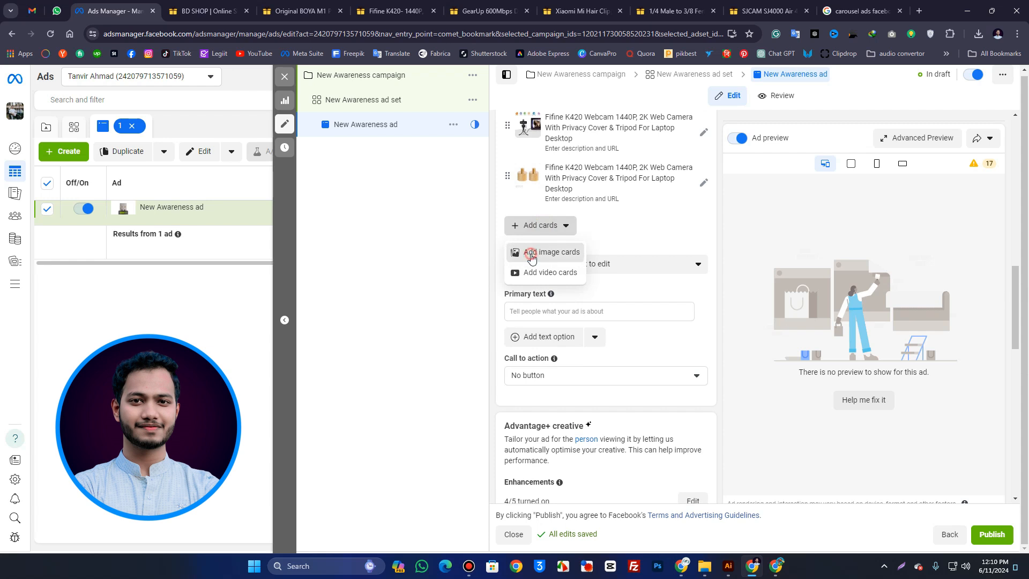
click(531, 253)
Set the ad's primary text to "Fifine K420 Webcam 1440P, 2K Web Camera With Privacy Cover & Tripod For Laptop Desktop"
click(592, 355)
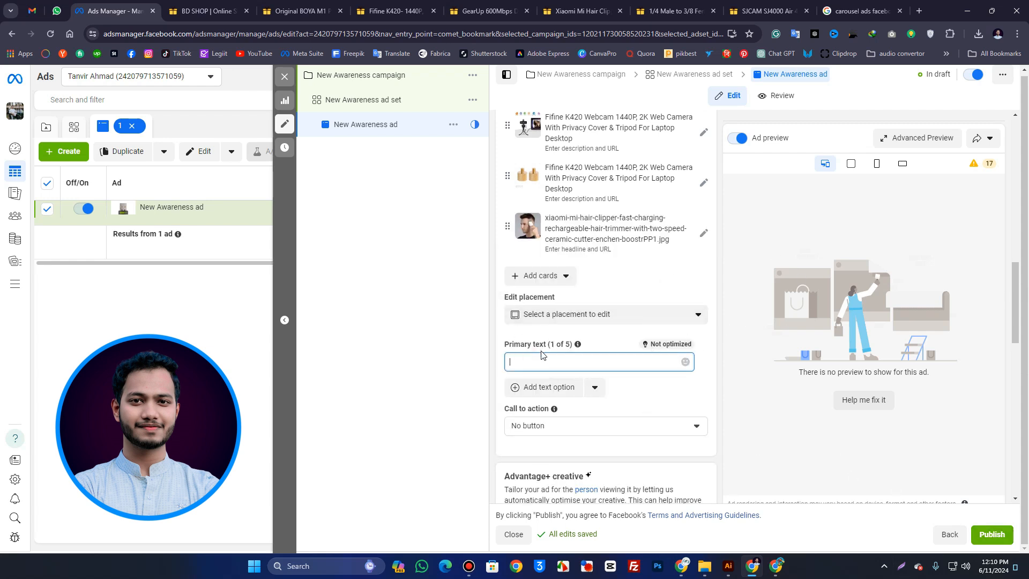
click(286, 4)
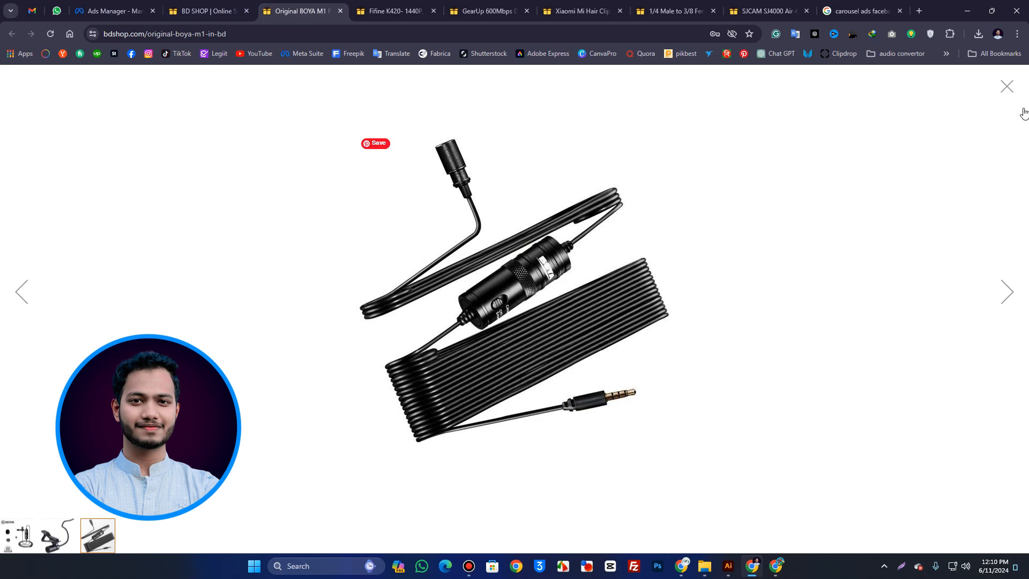
click(1006, 86)
click(123, 9)
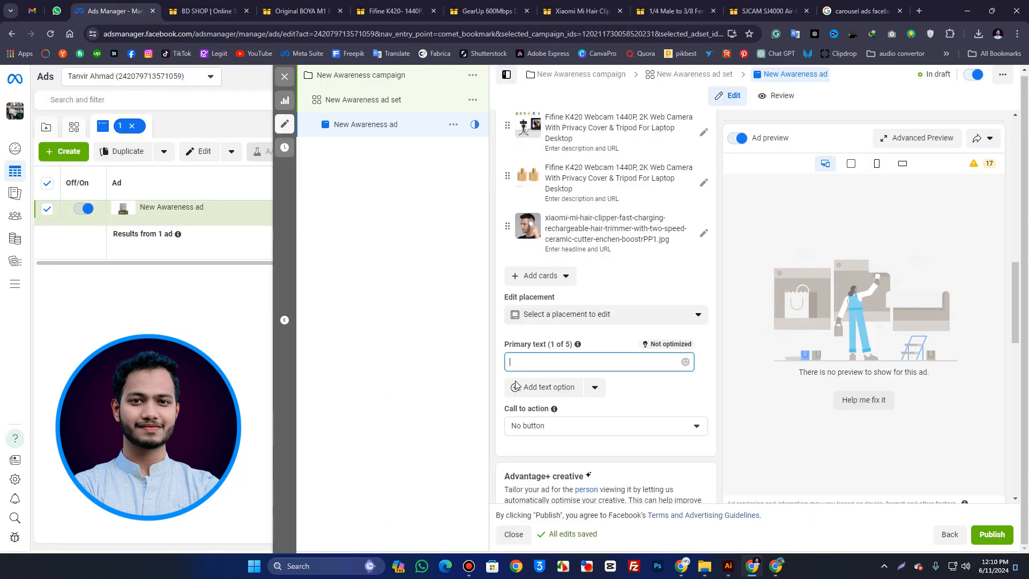
click(548, 362)
text(Fifine K420 Webcam 1440P, 2K Web Camera With Privacy Cover & Tripod For Laptop Desktop)
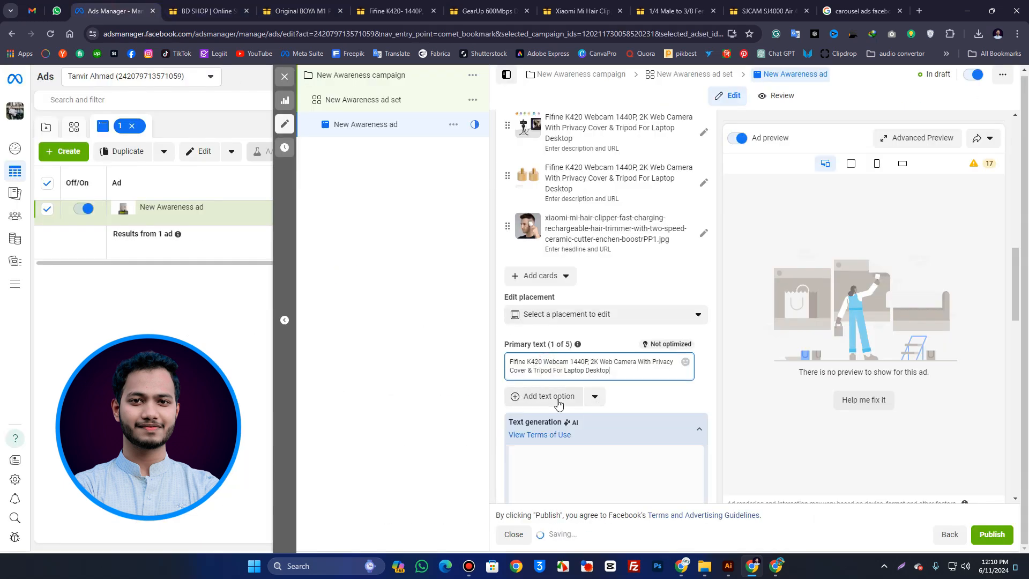
Review the AI-generated text suggestions for the primary text and select all text variations
click(555, 397)
scroll(616, 386, down, 2)
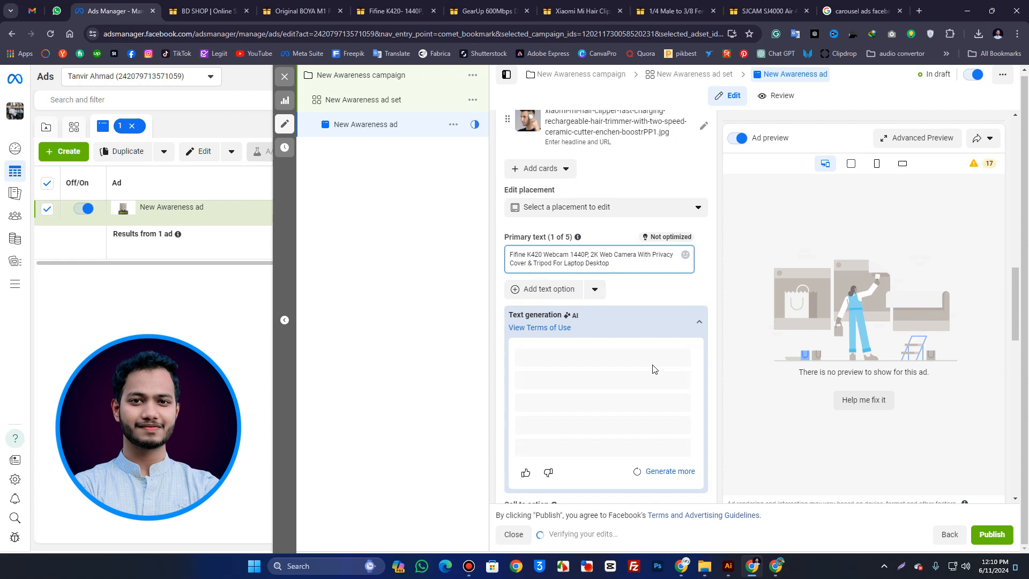
click(697, 321)
click(700, 320)
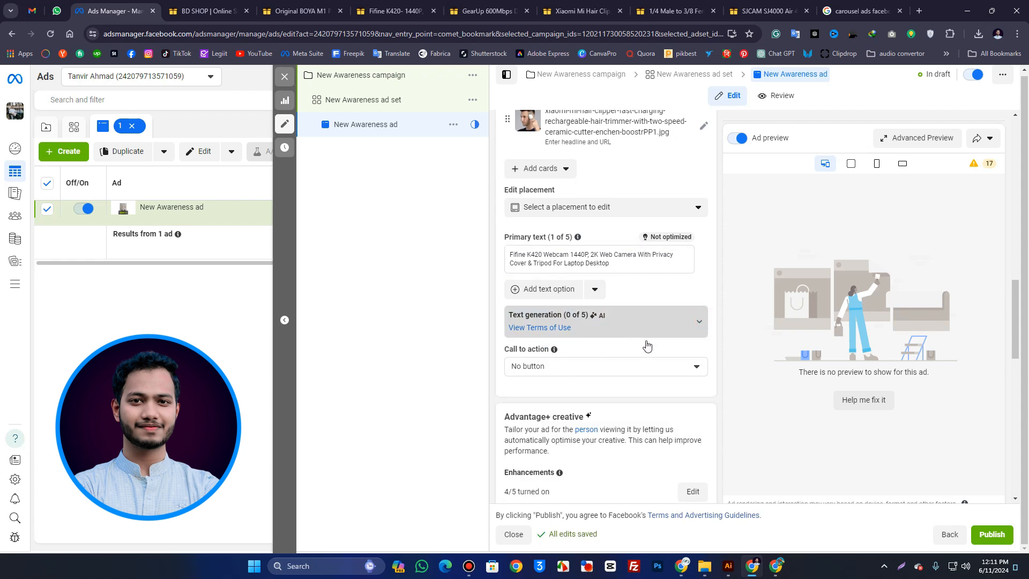
click(685, 323)
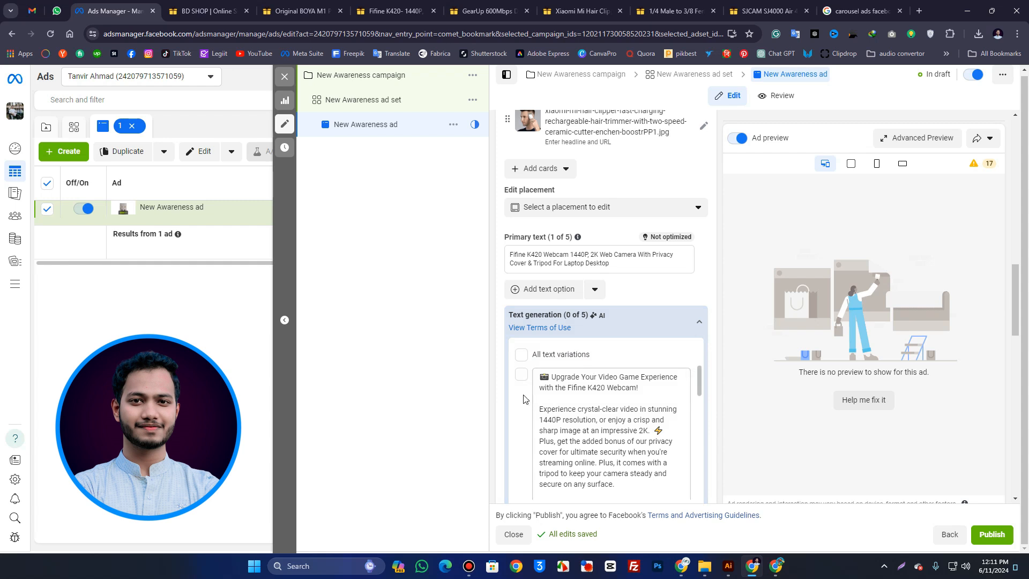
scroll(548, 392, down, 2)
scroll(534, 424, down, 7)
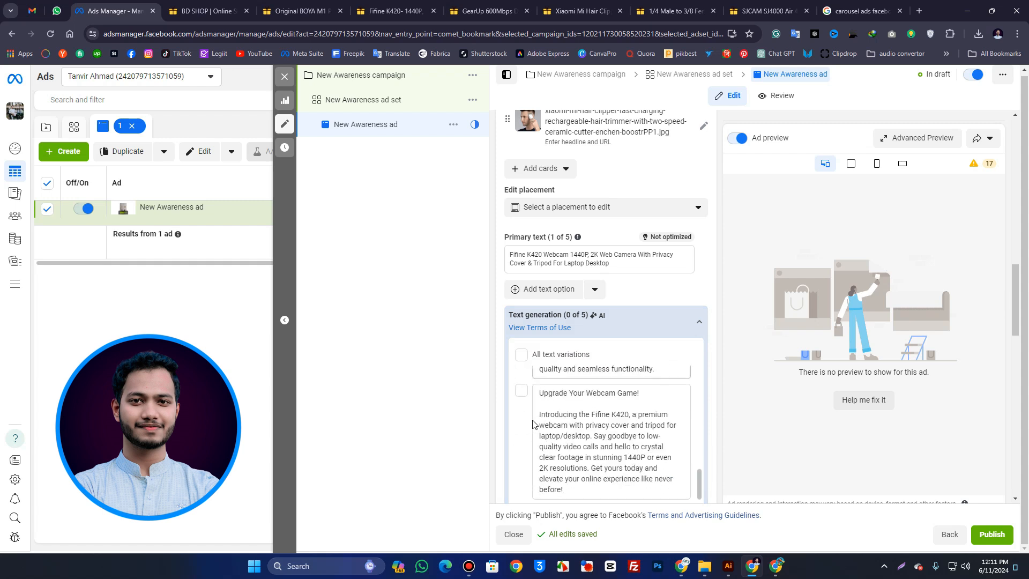
scroll(534, 418, up, 7)
scroll(534, 417, up, 3)
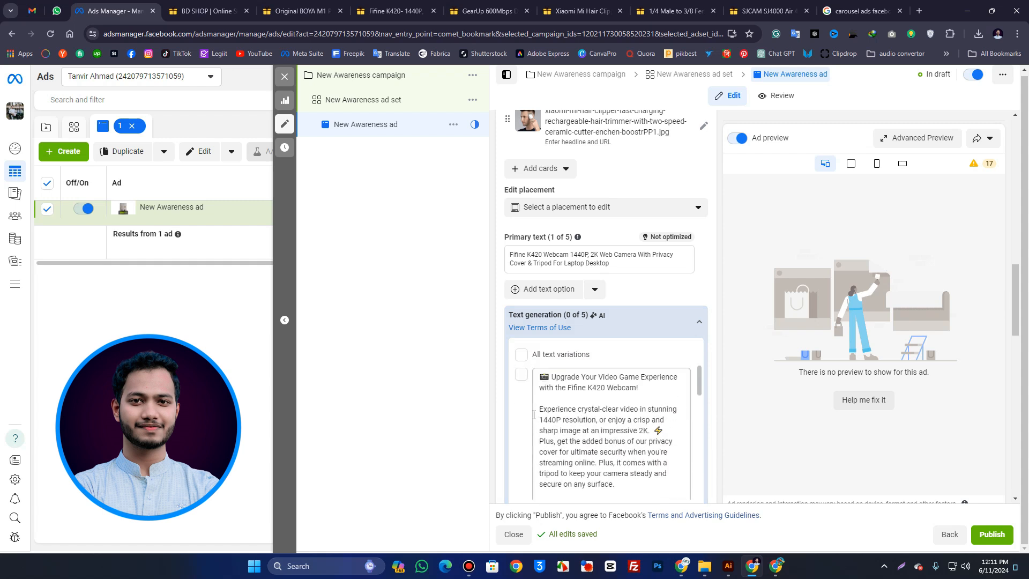
click(522, 355)
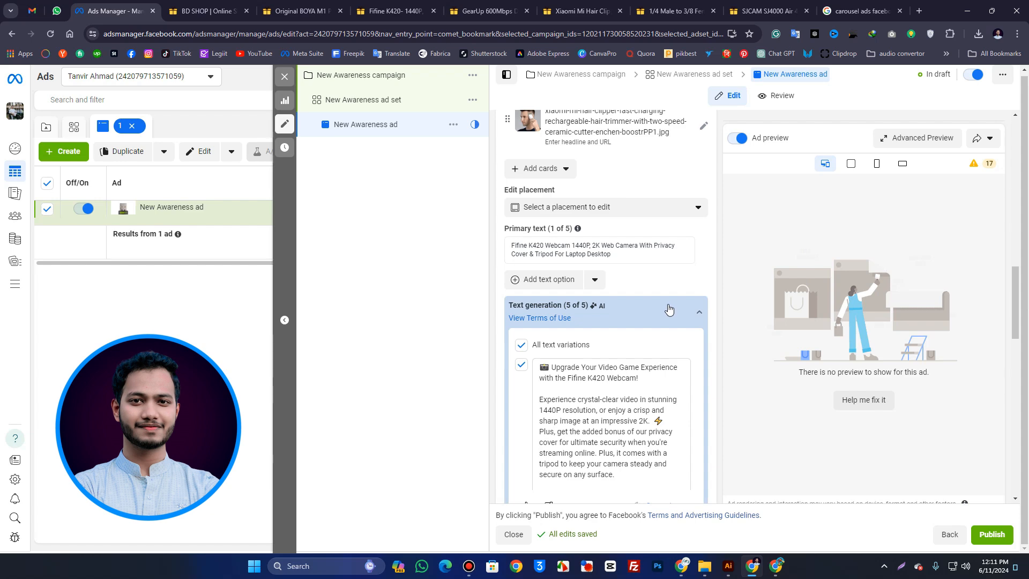
Set the ad's call to action to Shop now
scroll(643, 332, down, 1)
scroll(600, 355, down, 2)
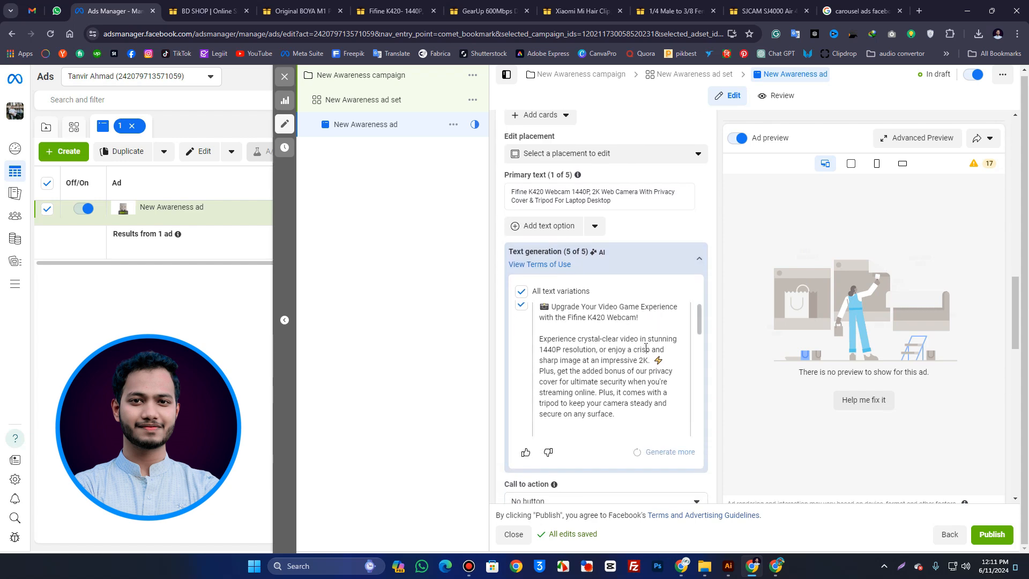
scroll(600, 355, down, 6)
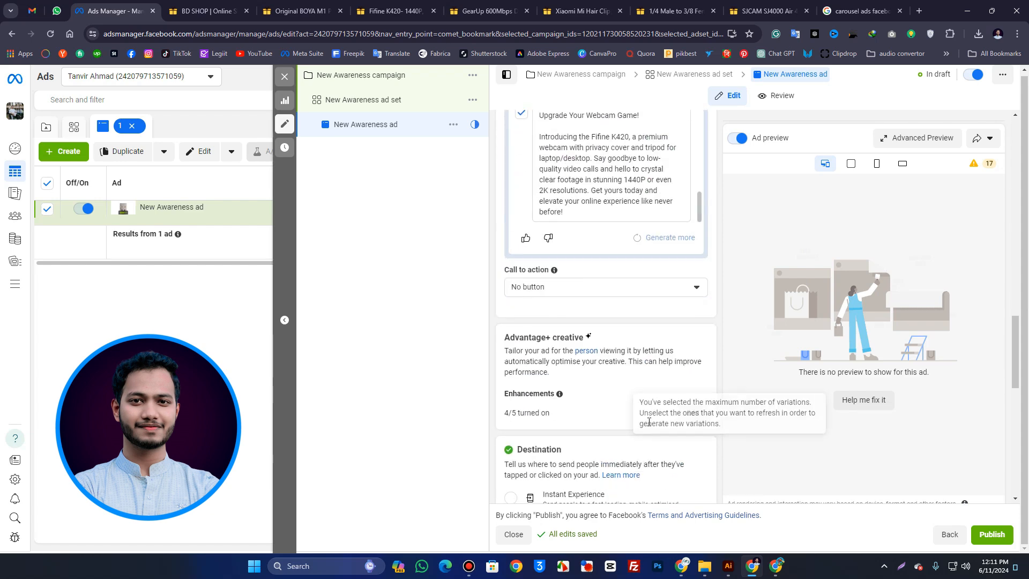
scroll(639, 361, up, 1)
click(540, 343)
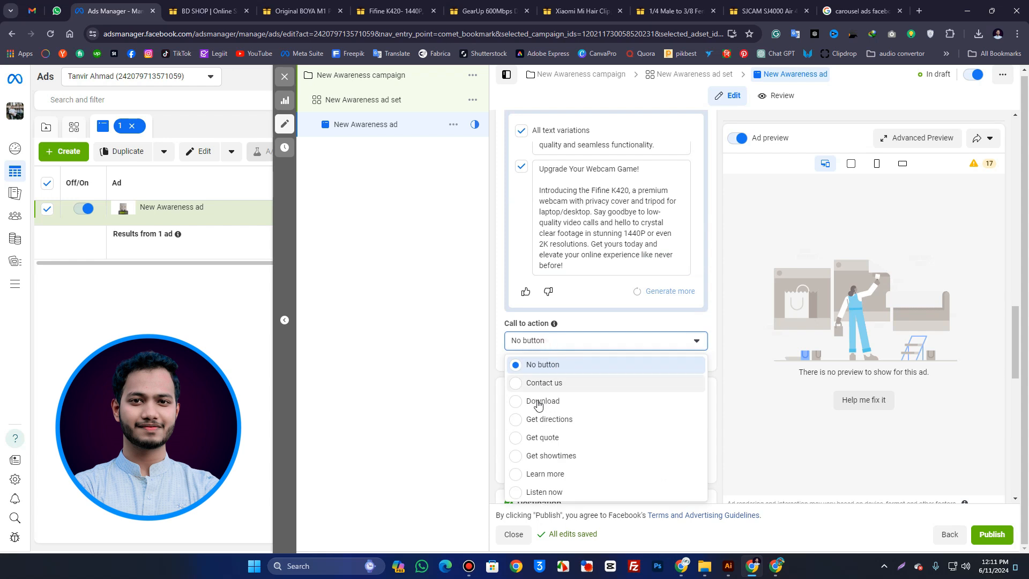
scroll(589, 472, down, 2)
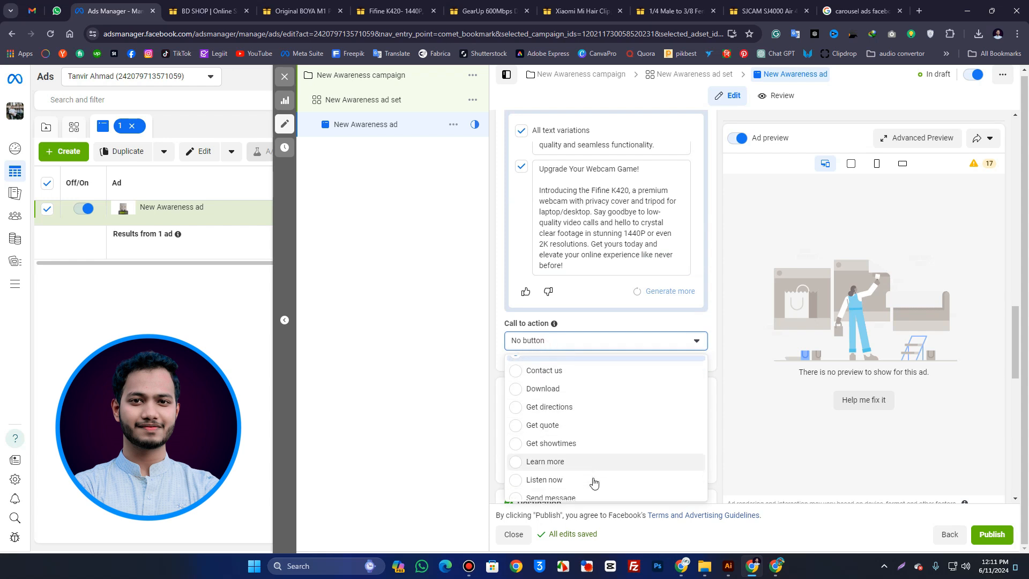
scroll(569, 464, down, 4)
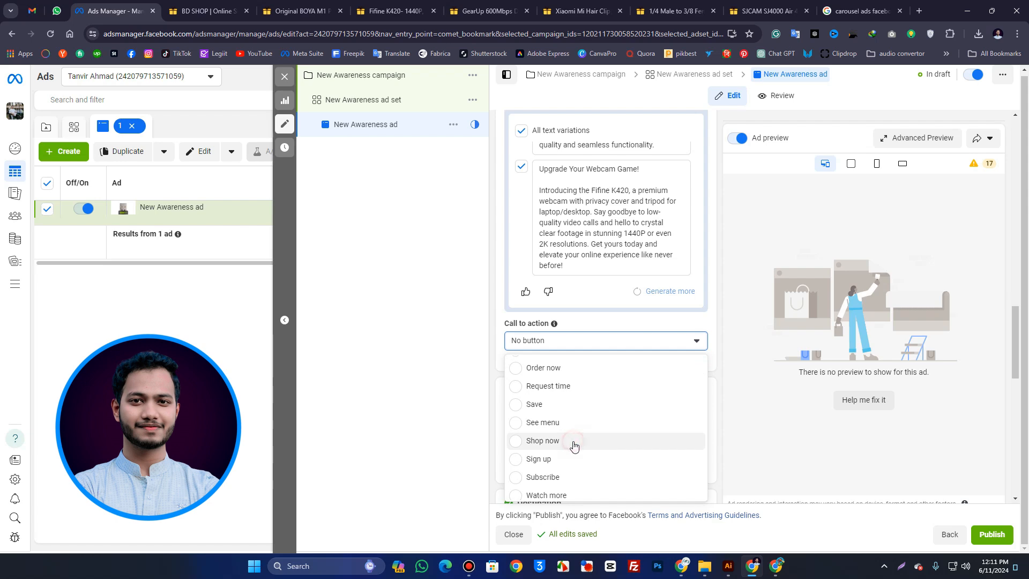
click(566, 441)
scroll(576, 429, down, 3)
scroll(577, 413, down, 8)
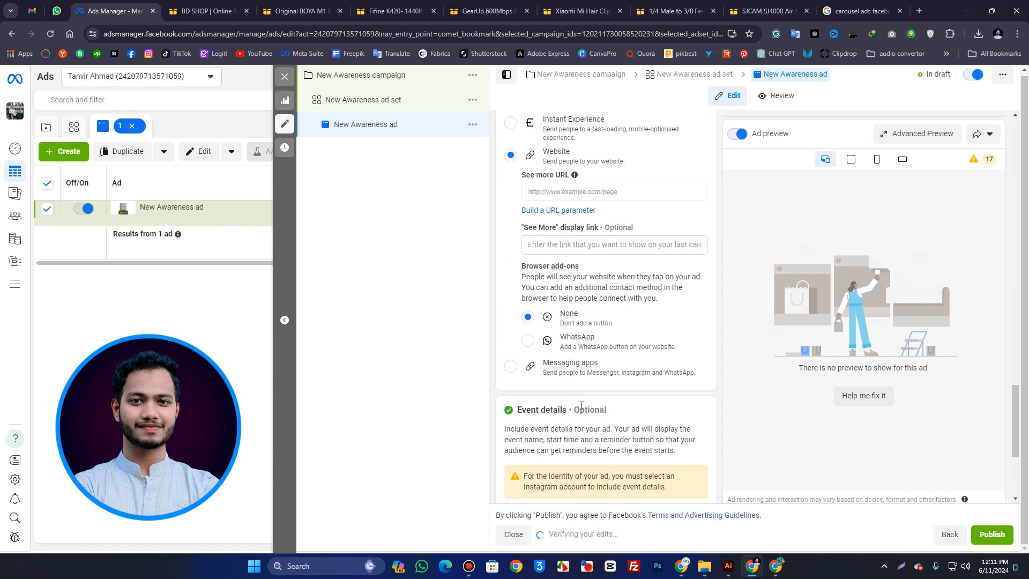
scroll(552, 397, down, 1)
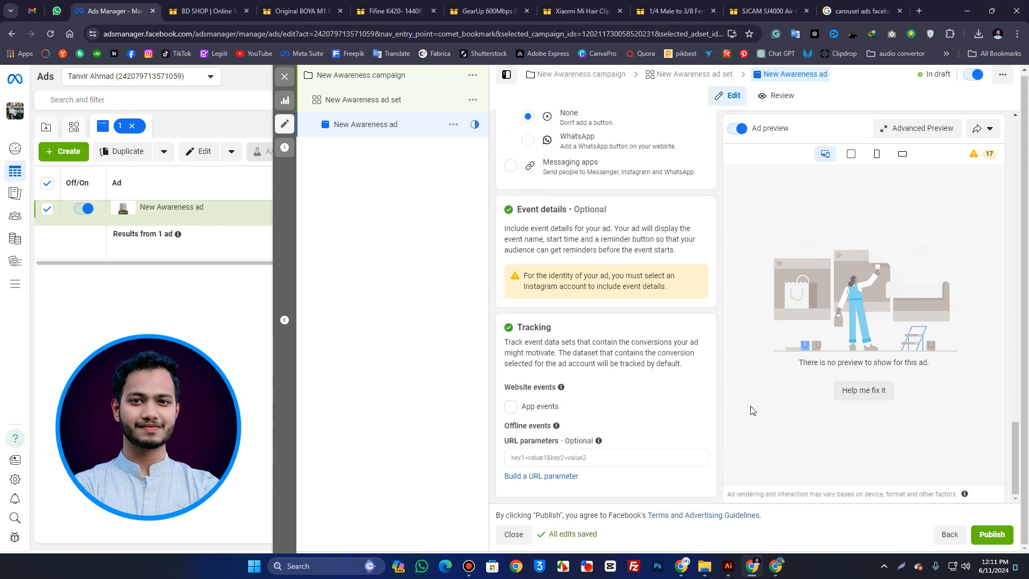
click(859, 400)
scroll(806, 345, down, 1)
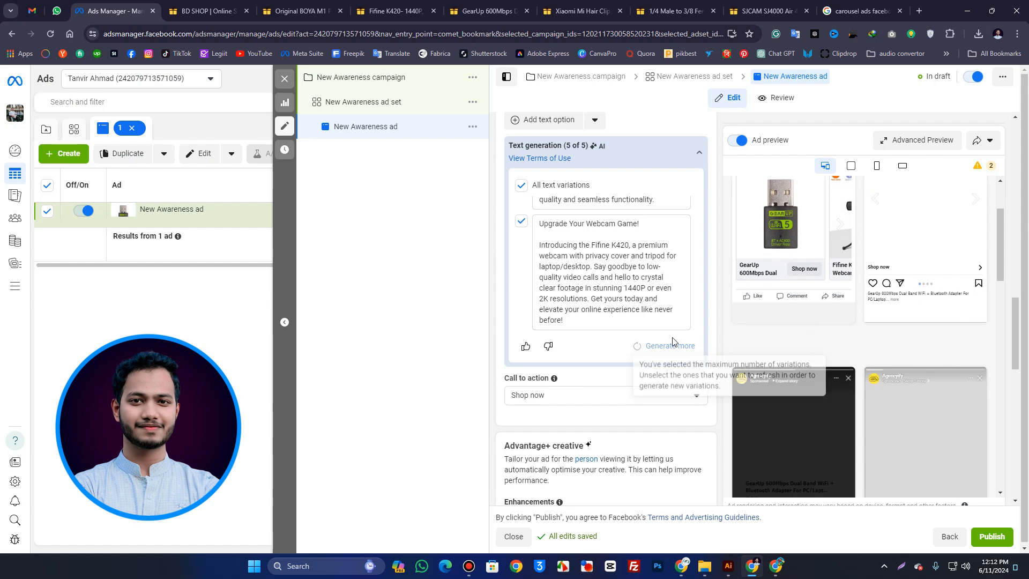
Add the original-boya-m1-microphone image from the account images as the fifth carousel card
scroll(669, 329, up, 4)
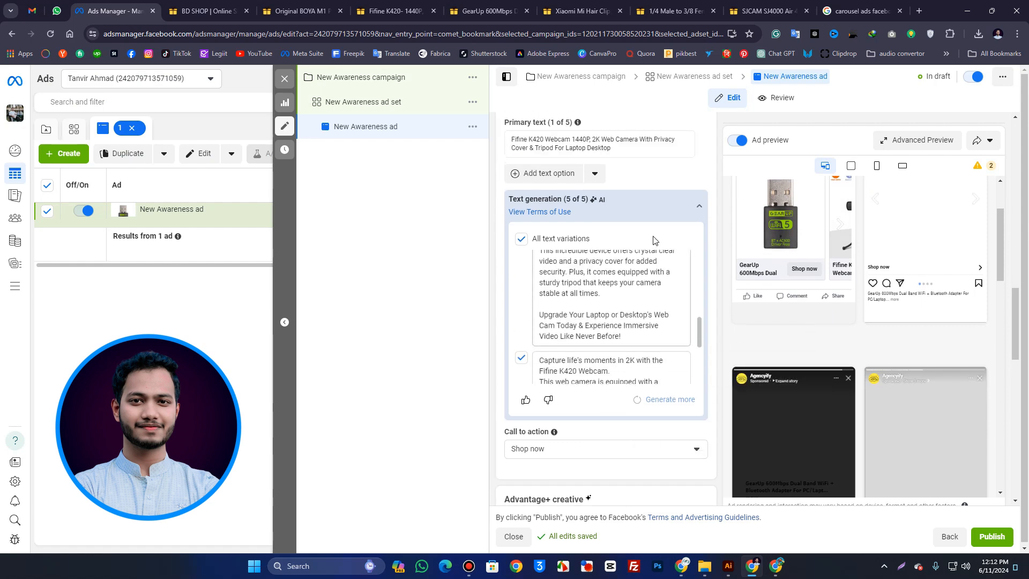
scroll(696, 211, up, 3)
scroll(695, 211, up, 4)
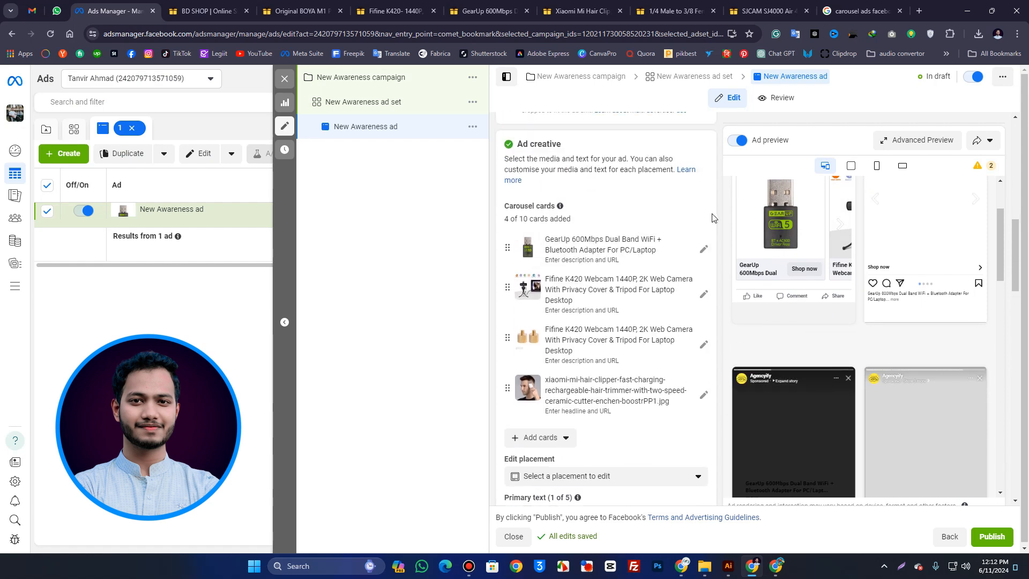
click(538, 437)
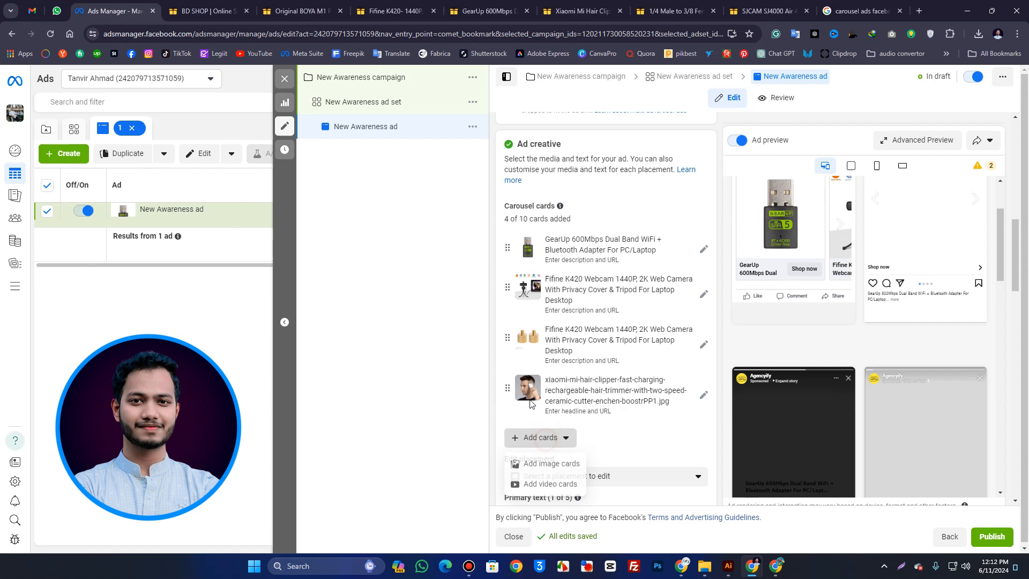
click(540, 466)
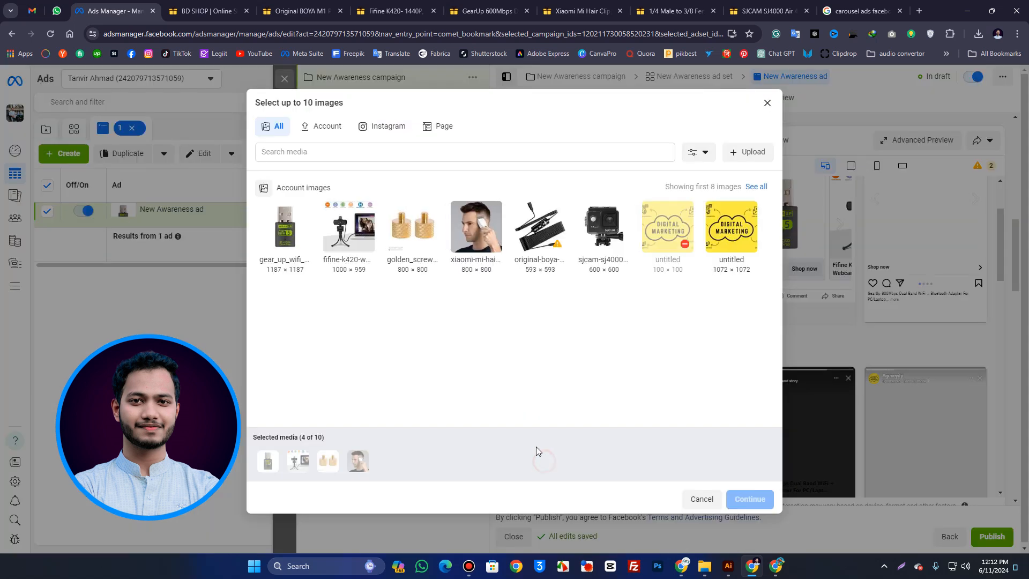
click(565, 240)
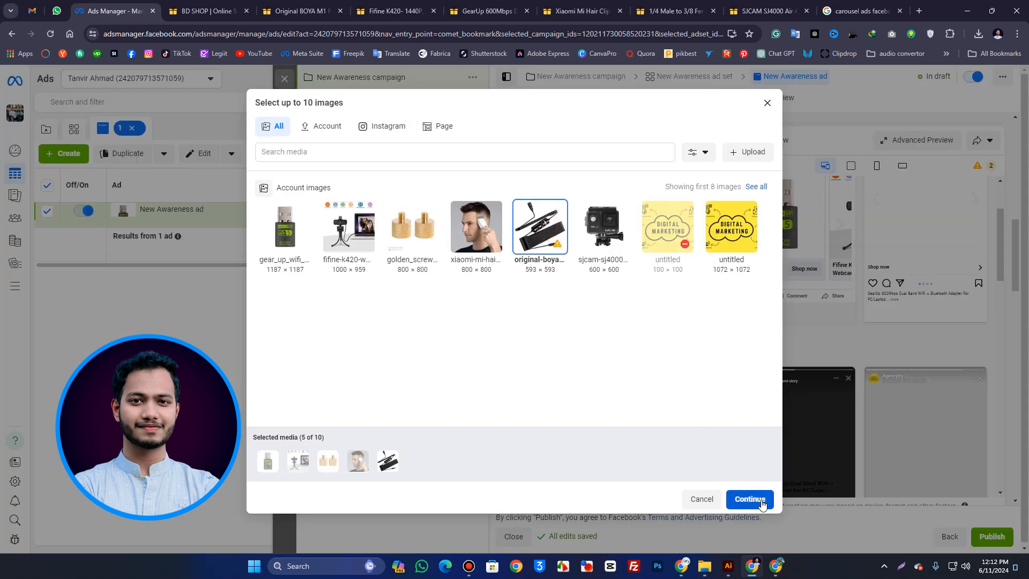
Add the sjcam-sj4000 action camera image from the account images as the sixth carousel card
scroll(625, 368, down, 1)
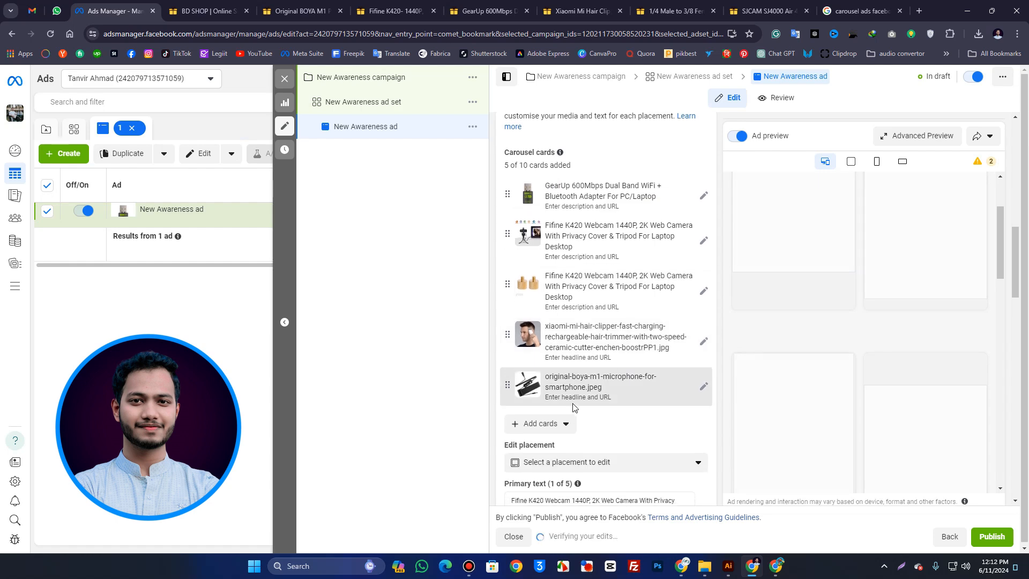
click(558, 424)
click(536, 451)
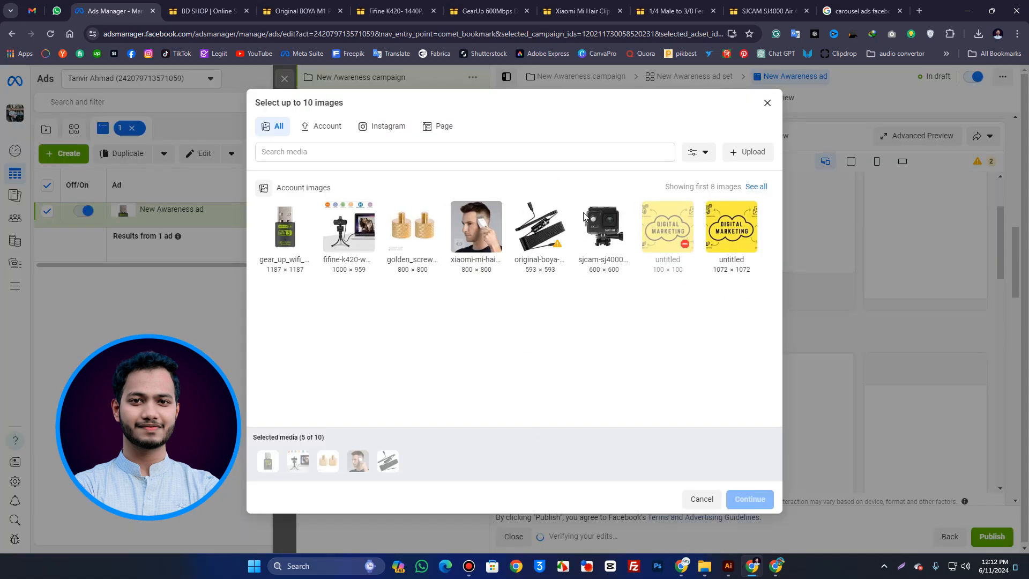
click(610, 232)
click(757, 500)
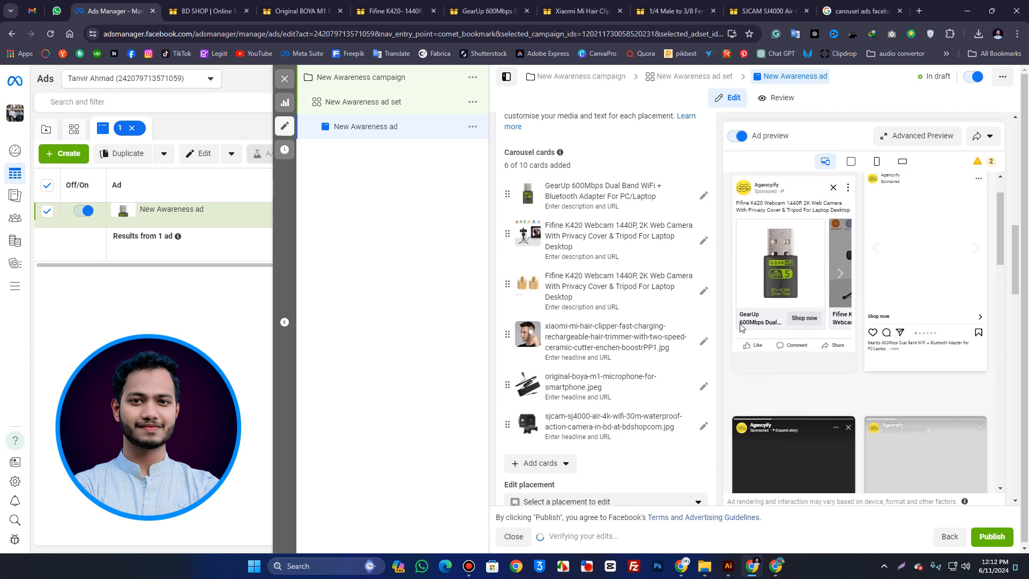
Page through the carousel in the Facebook Feed preview to check every product card and the end card
click(839, 274)
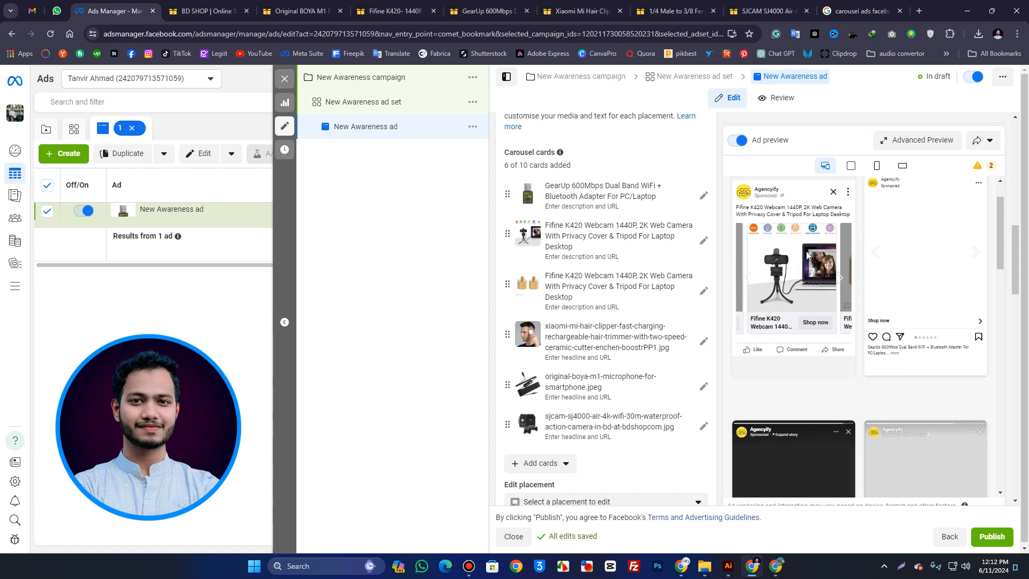
click(841, 277)
click(844, 280)
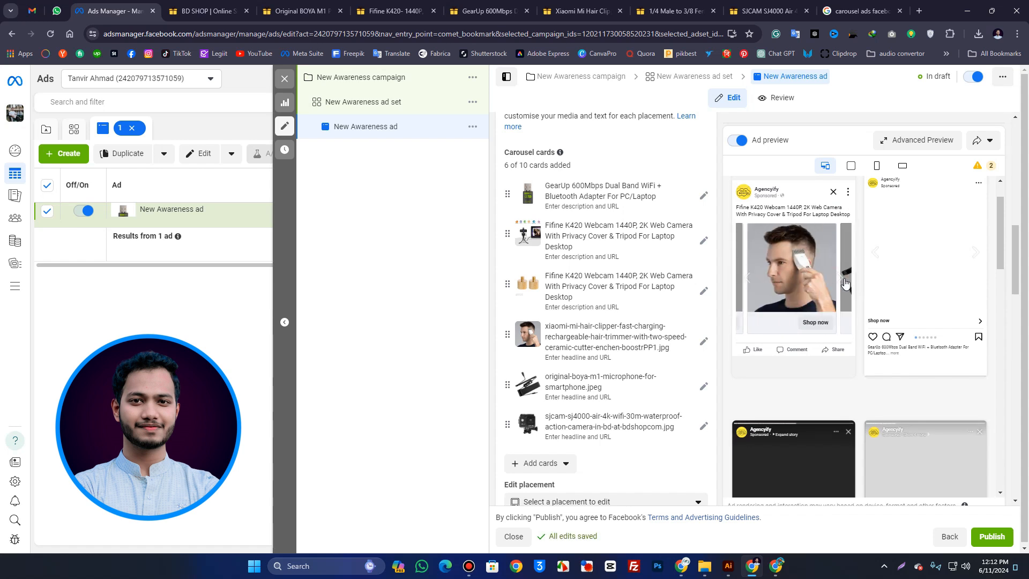
click(844, 279)
click(842, 278)
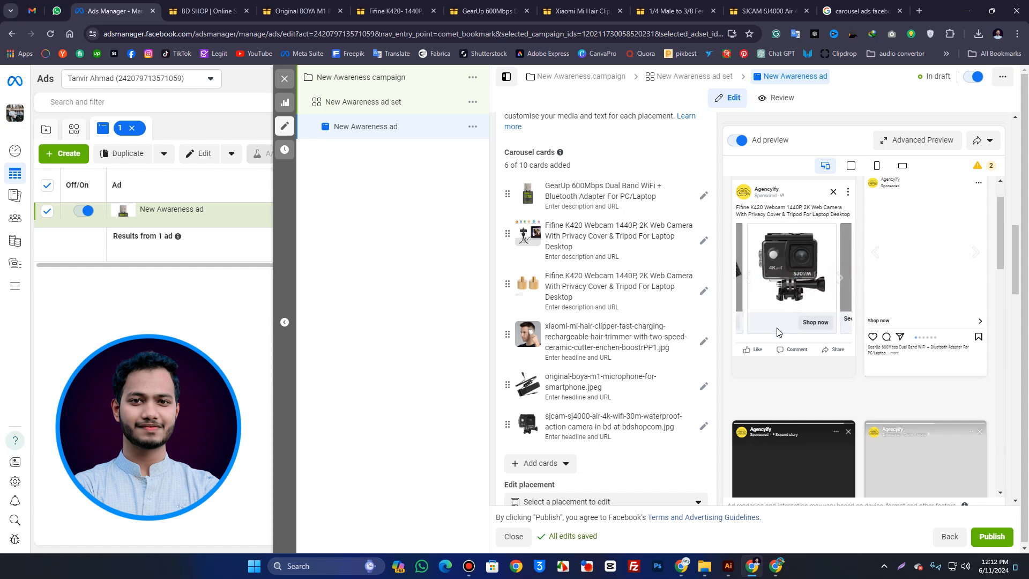
click(842, 280)
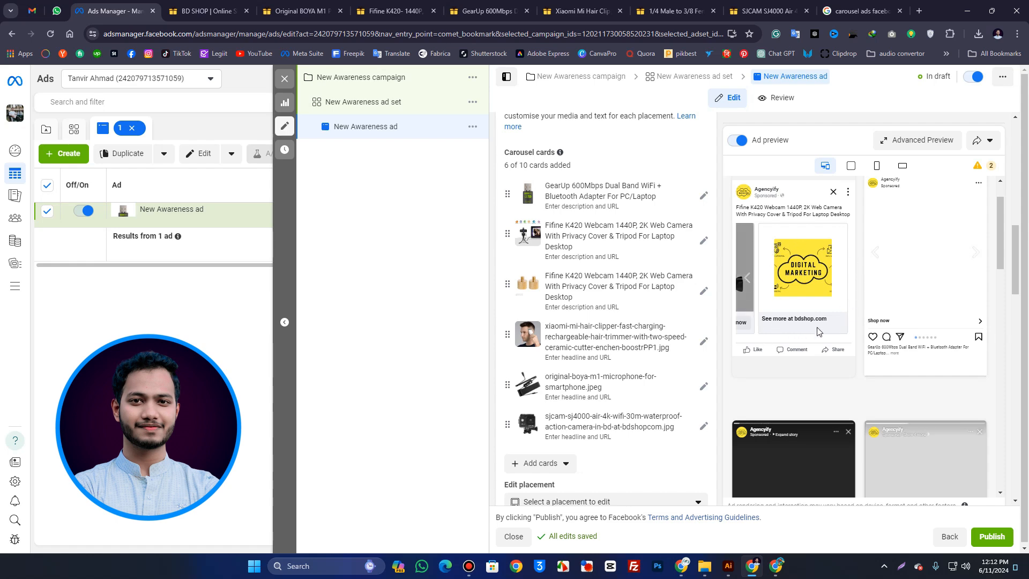
scroll(749, 316, down, 2)
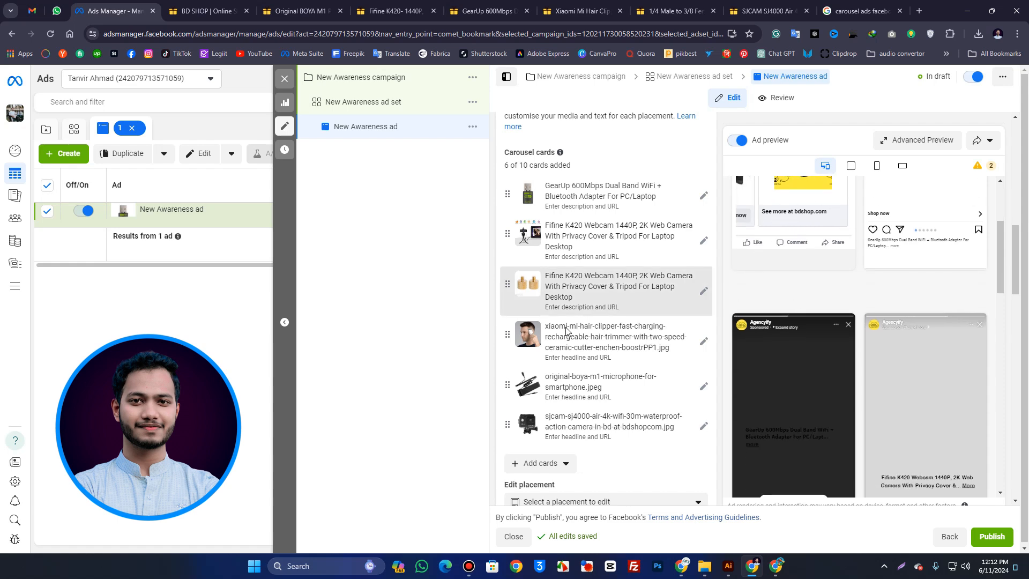
scroll(571, 311, down, 15)
scroll(567, 330, down, 2)
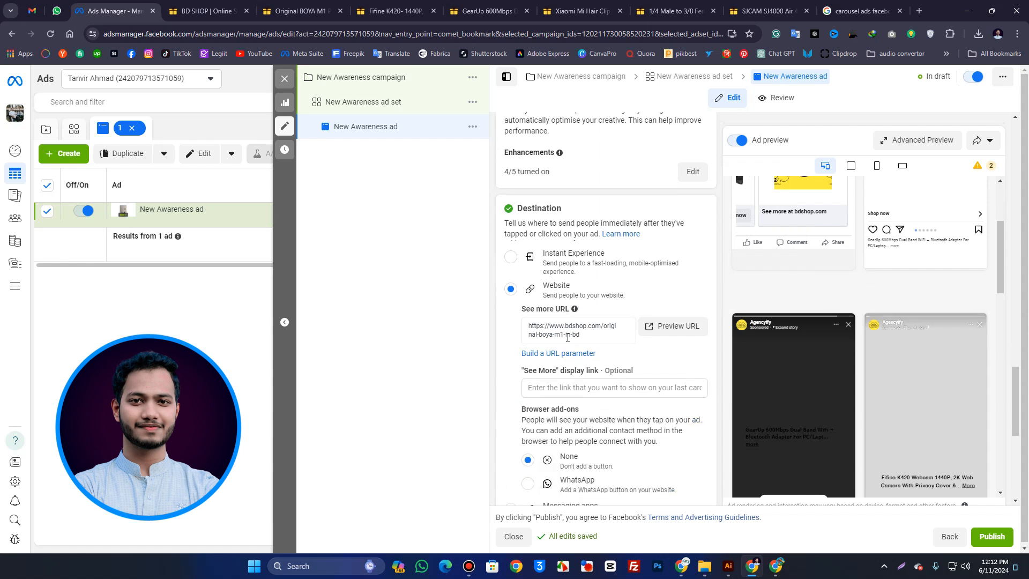
triple_click(600, 334)
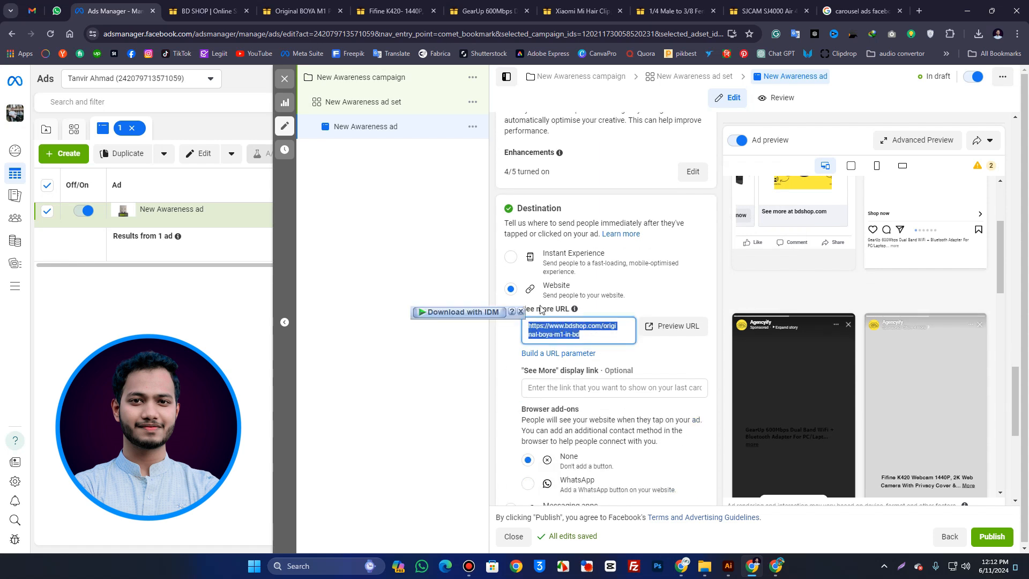
click(607, 326)
drag(604, 325, 614, 358)
key(BackSpace)
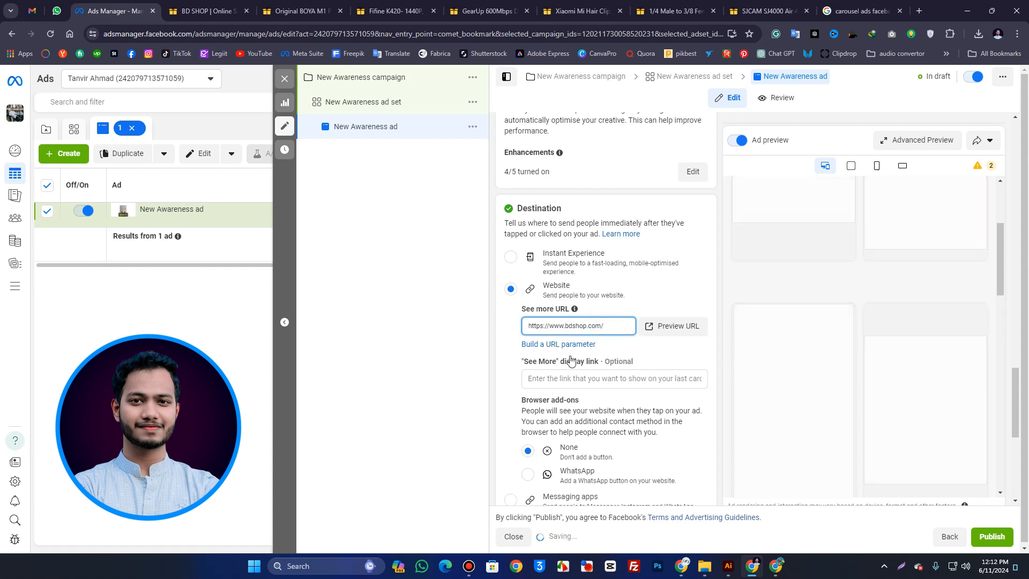
Collapse the AI text generation section under the ad's primary text
scroll(552, 403, down, 2)
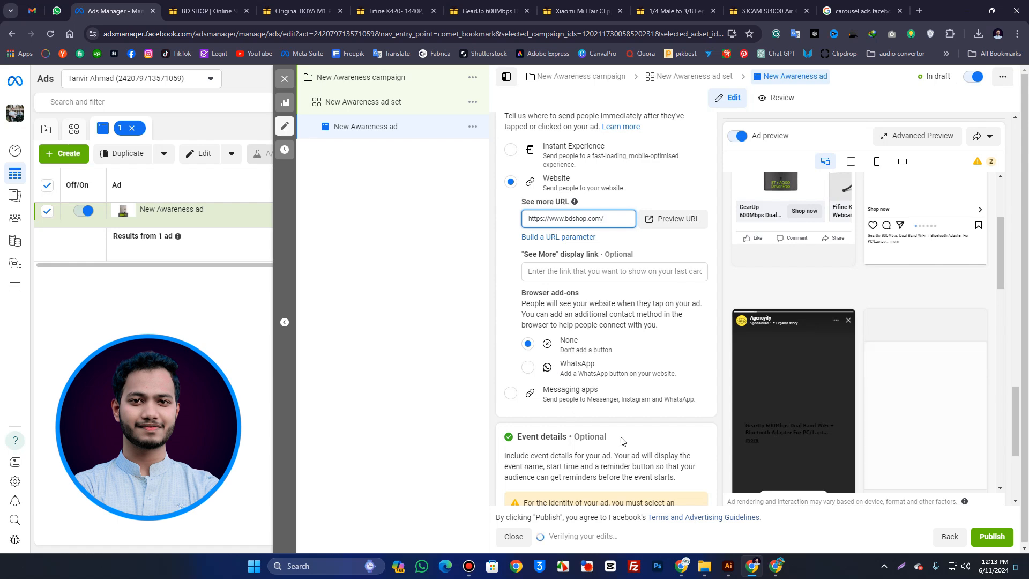
scroll(622, 442, down, 4)
scroll(708, 387, up, 9)
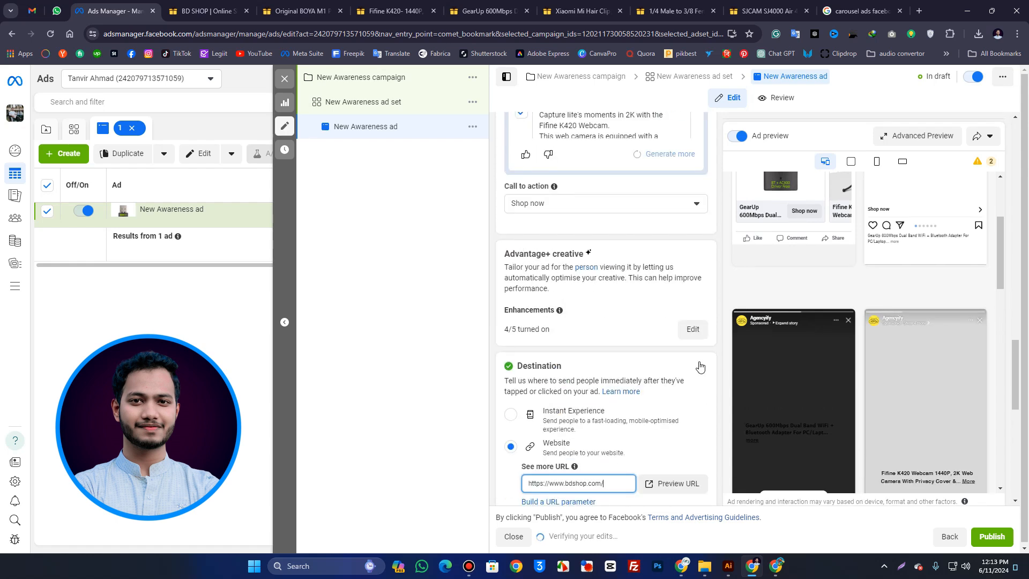
scroll(699, 366, up, 5)
scroll(653, 322, down, 3)
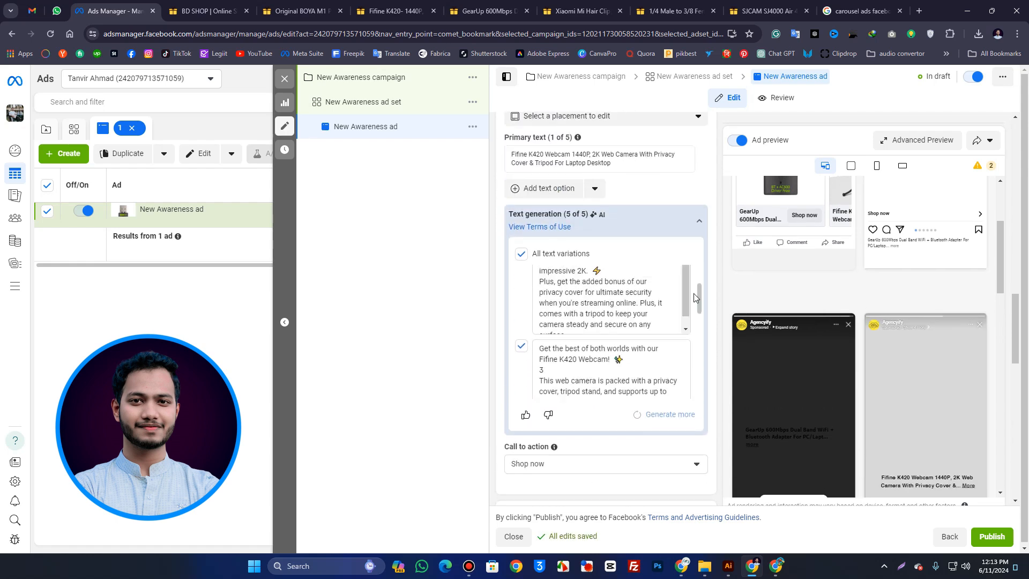
click(700, 220)
Review the Facebook Feed preview card by card along with the ad's identity, setup and carousel card settings
scroll(727, 309, up, 3)
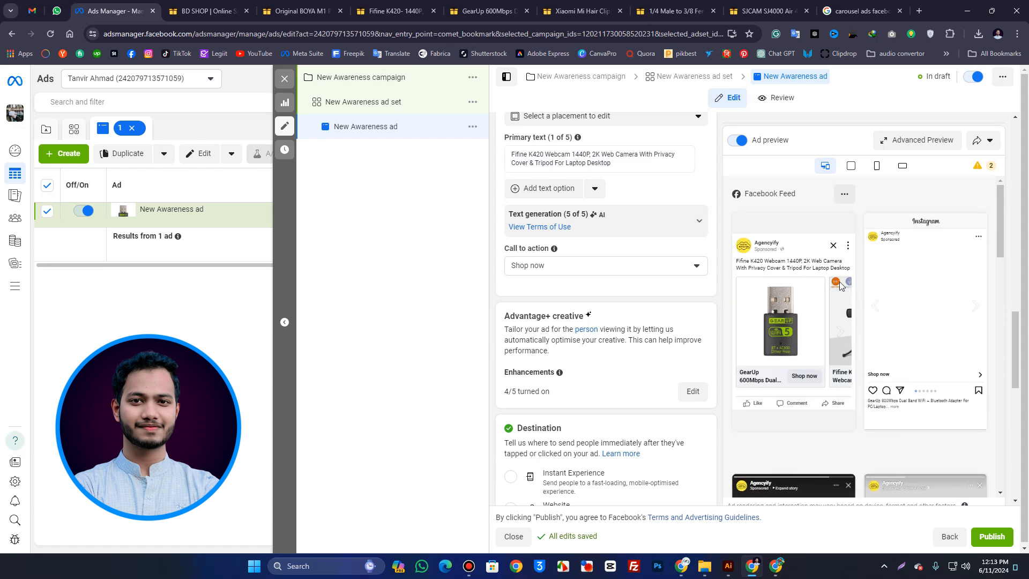
mouse_move(843, 338)
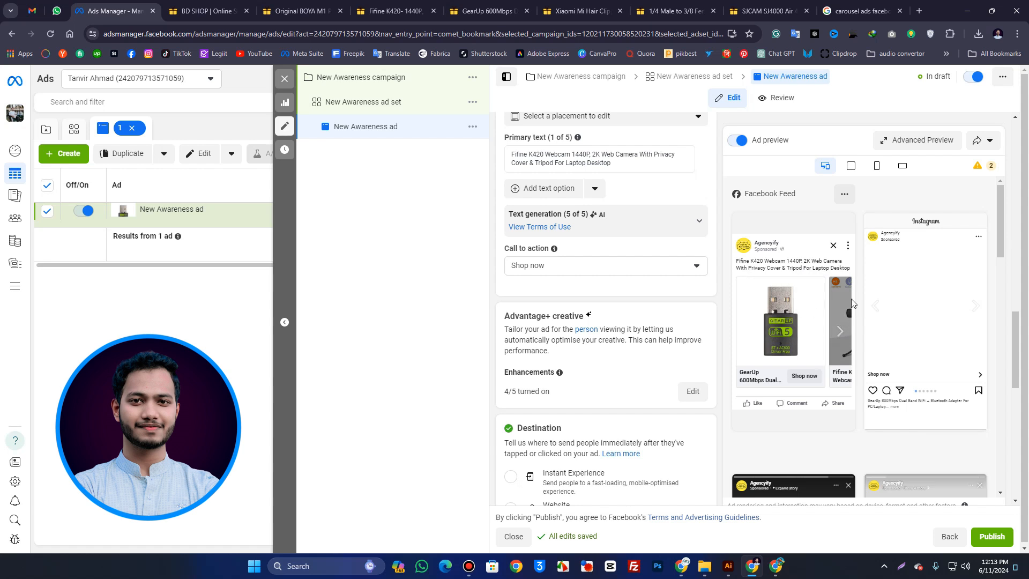
click(839, 327)
click(844, 335)
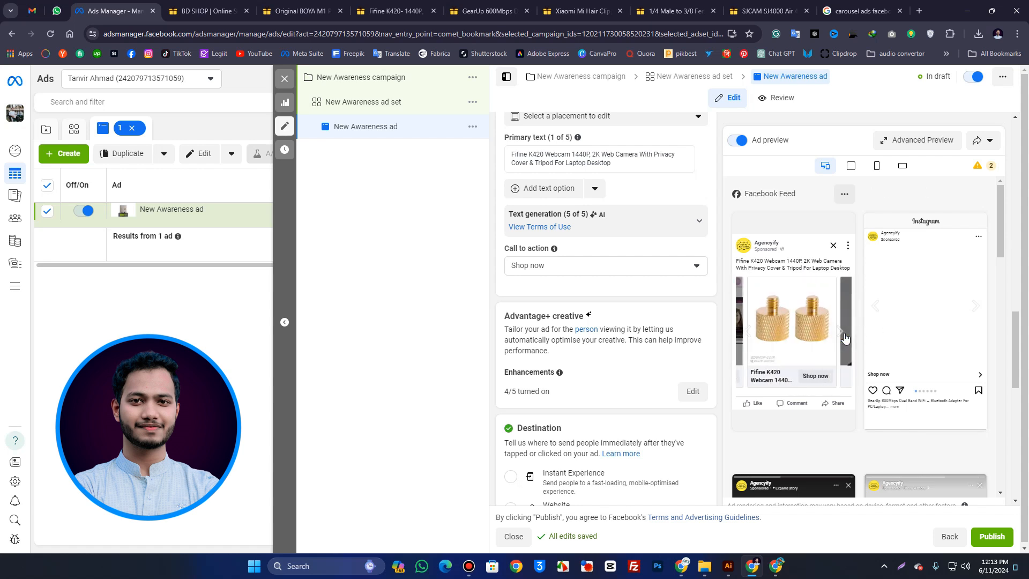
click(844, 335)
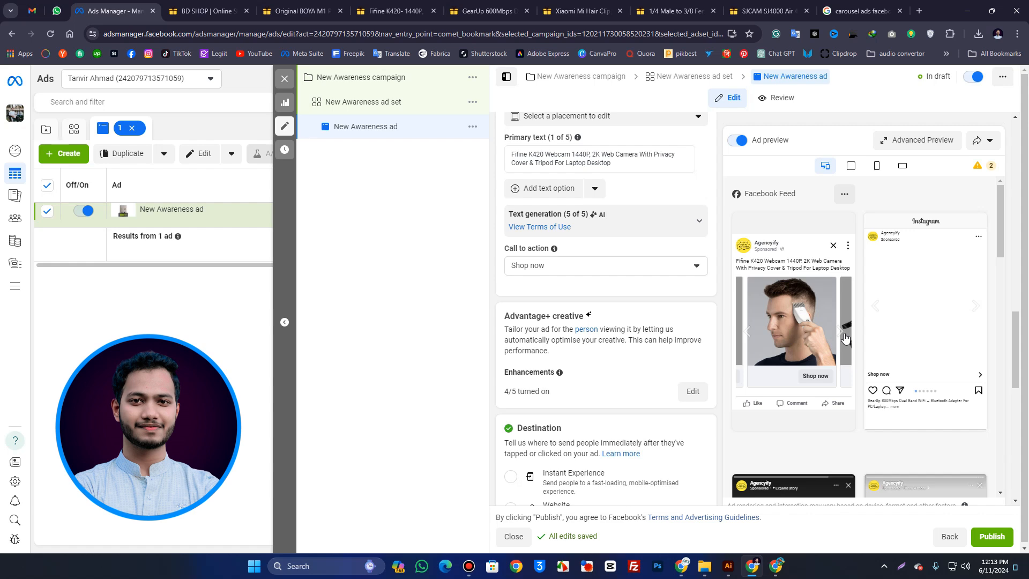
scroll(641, 304, up, 10)
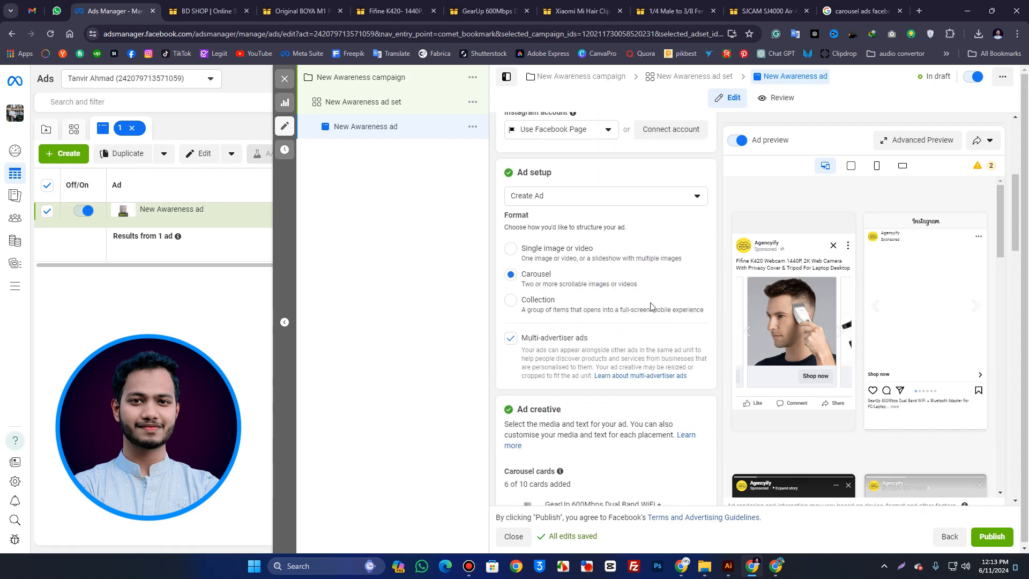
scroll(651, 306, up, 5)
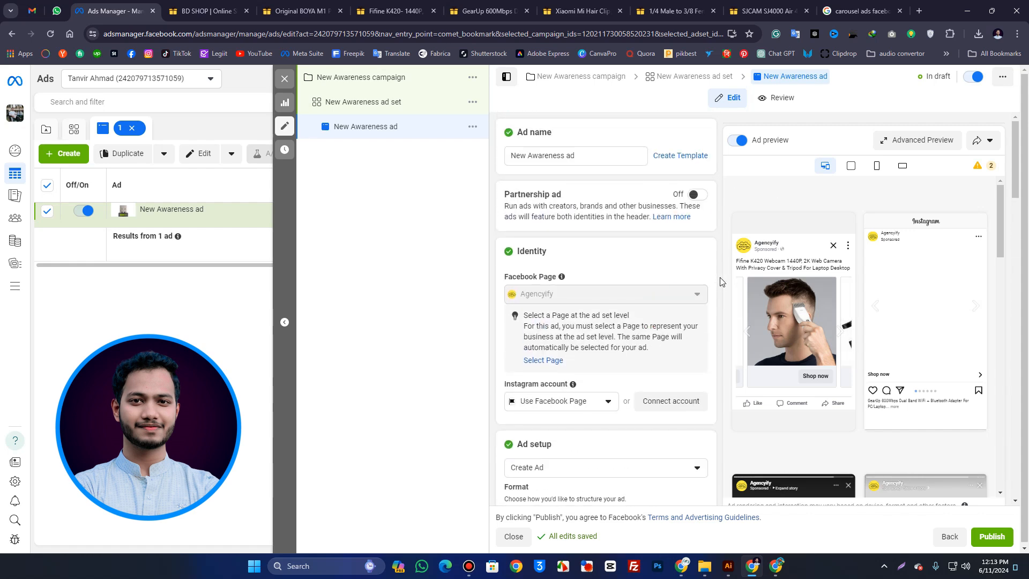
scroll(705, 290, down, 6)
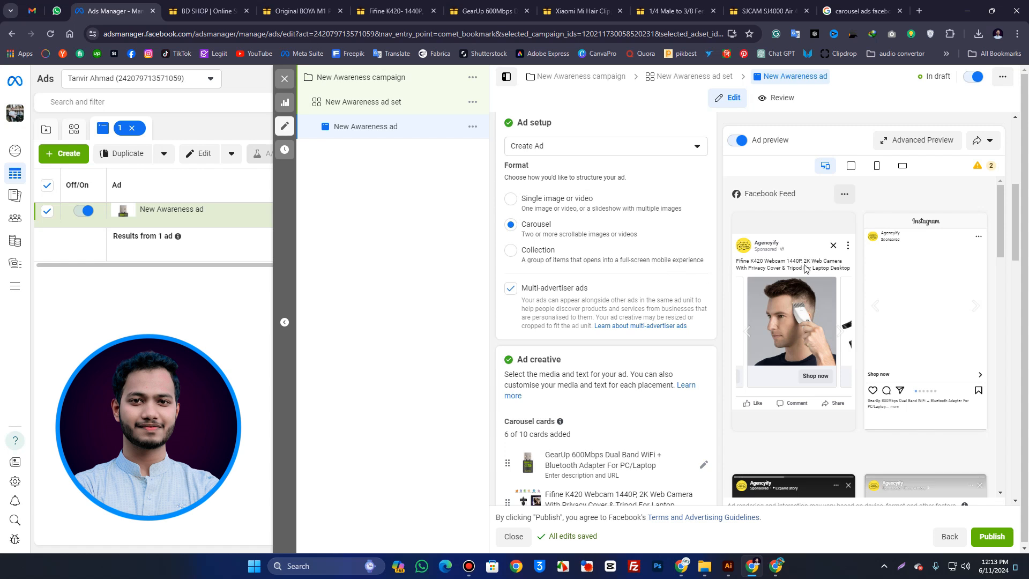
click(840, 331)
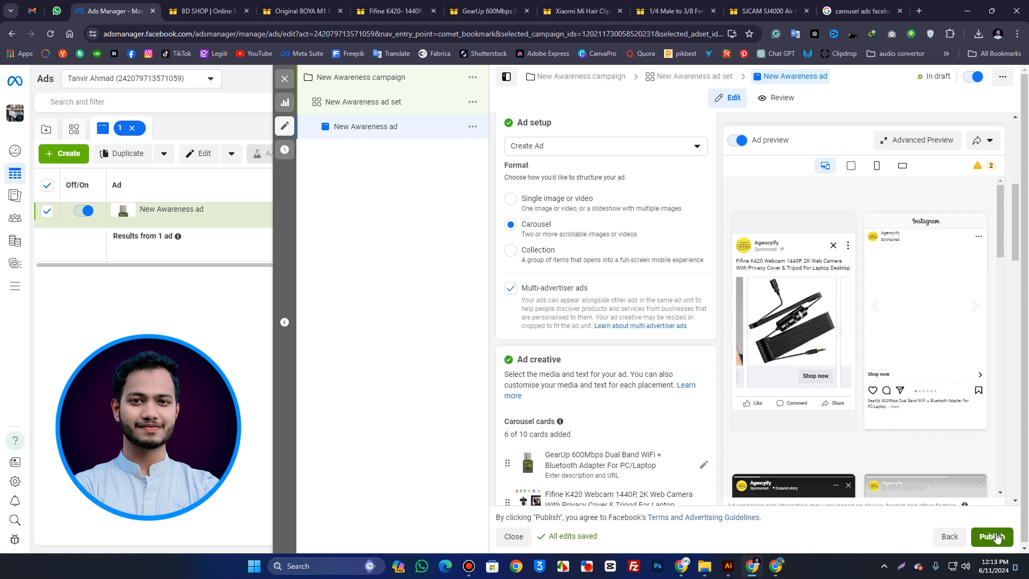
scroll(716, 302, down, 5)
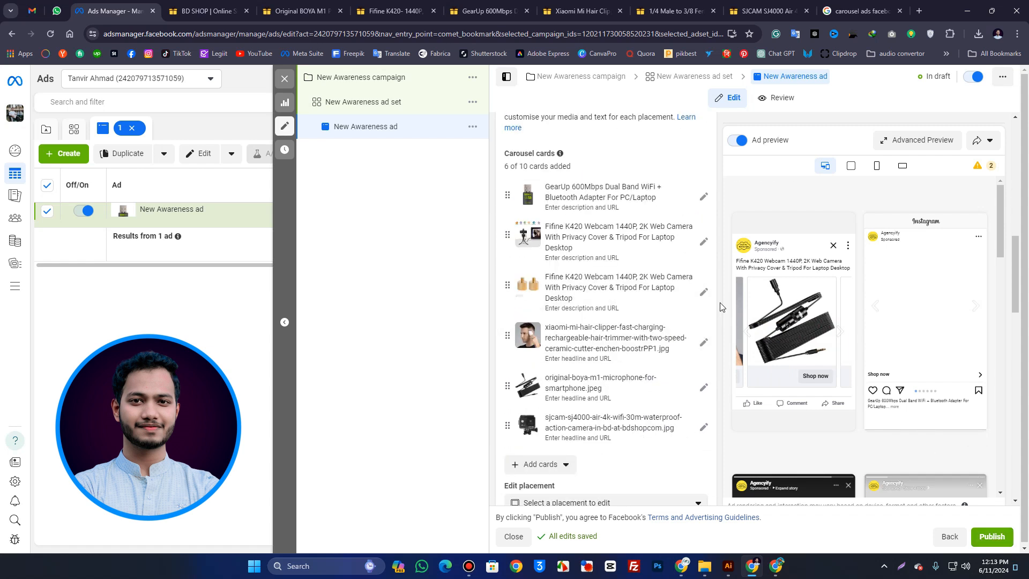